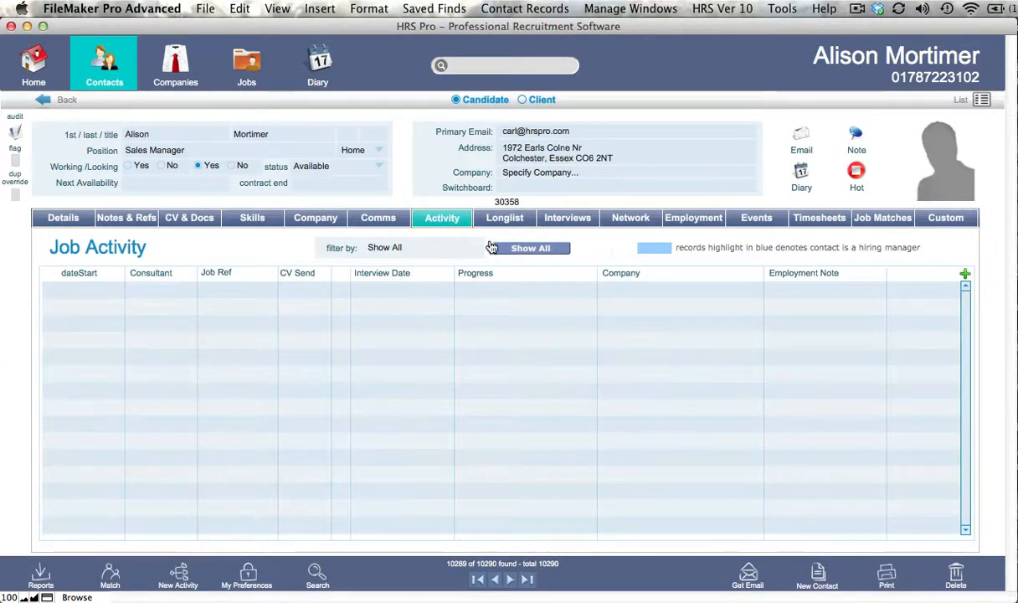
View the candidate's communications and return to their job activity list.
{"action": "left_click", "coordinate": [360, 213]}
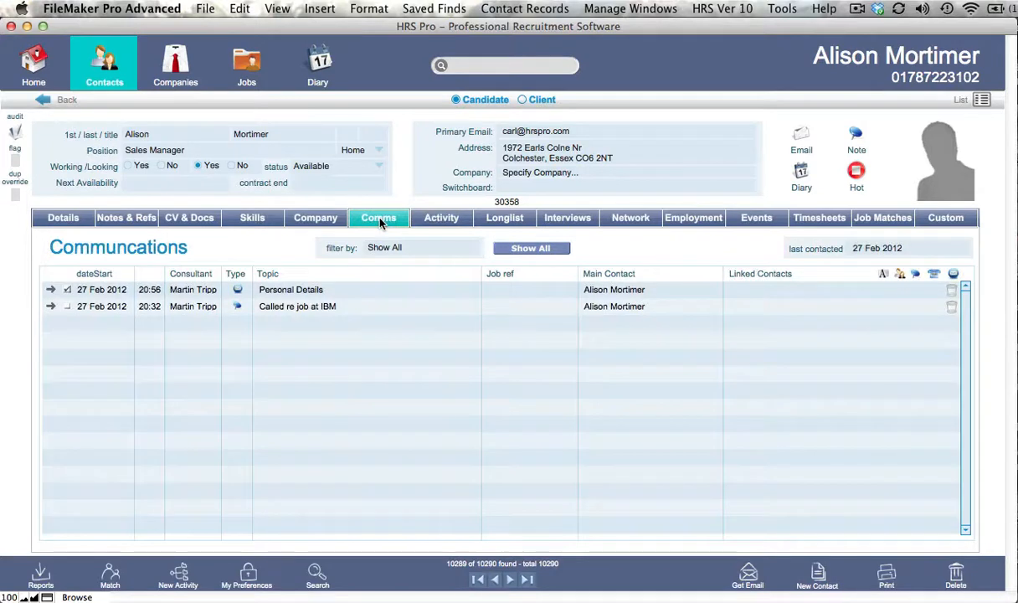
{"action": "left_click", "coordinate": [444, 220]}
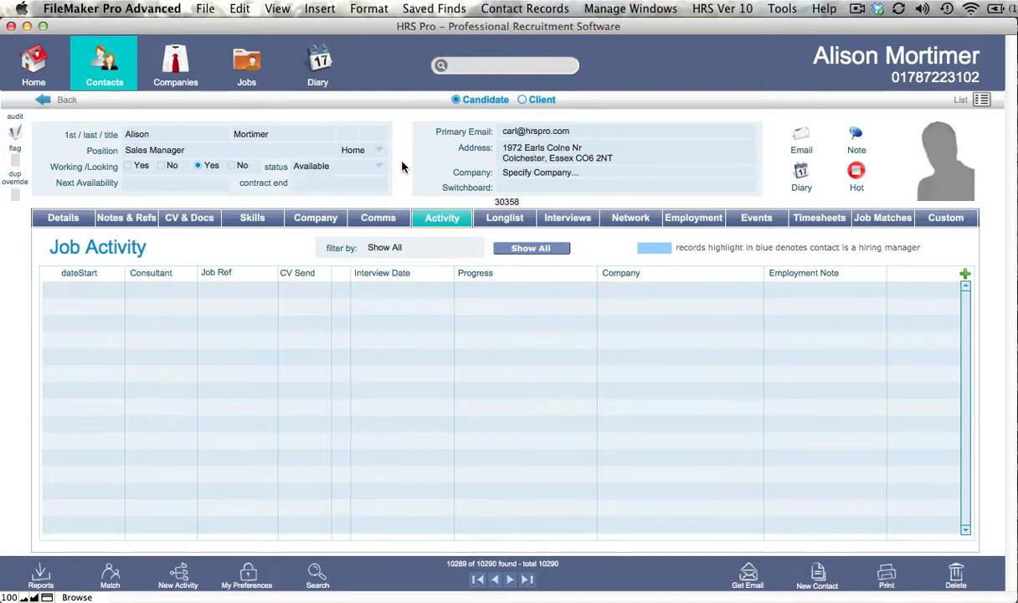
Open the company record for The Training Institution and show all of its jobs.
{"action": "left_click", "coordinate": [176, 65]}
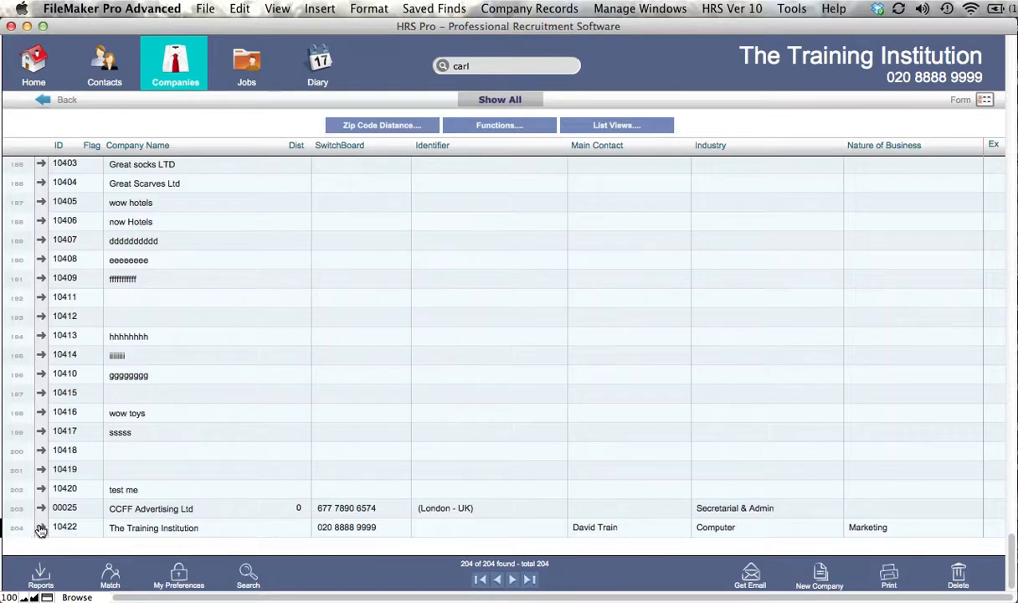
{"action": "left_click", "coordinate": [40, 526]}
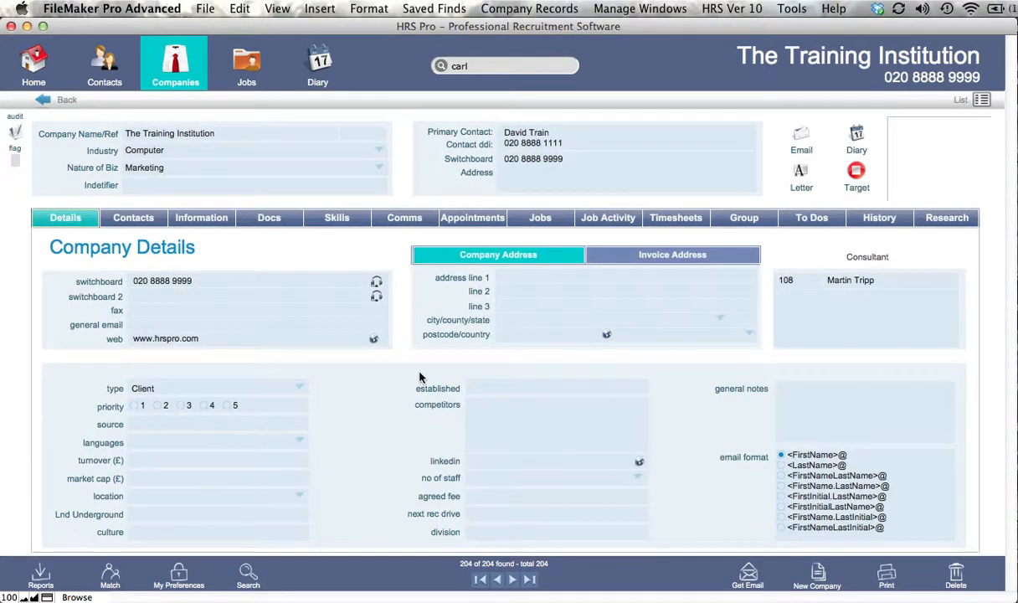
{"action": "left_click", "coordinate": [540, 218]}
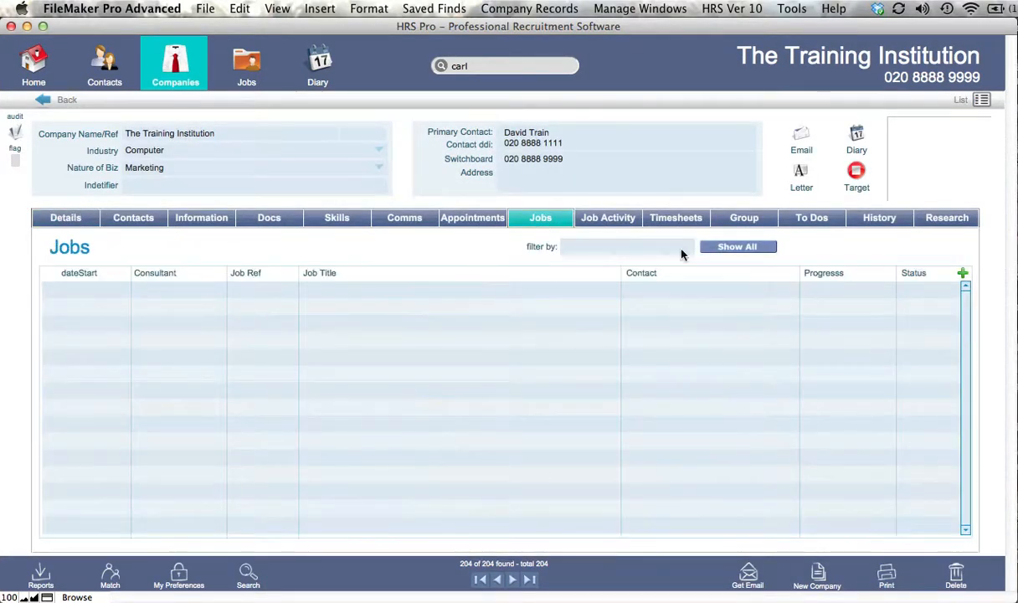
{"action": "left_click", "coordinate": [732, 247]}
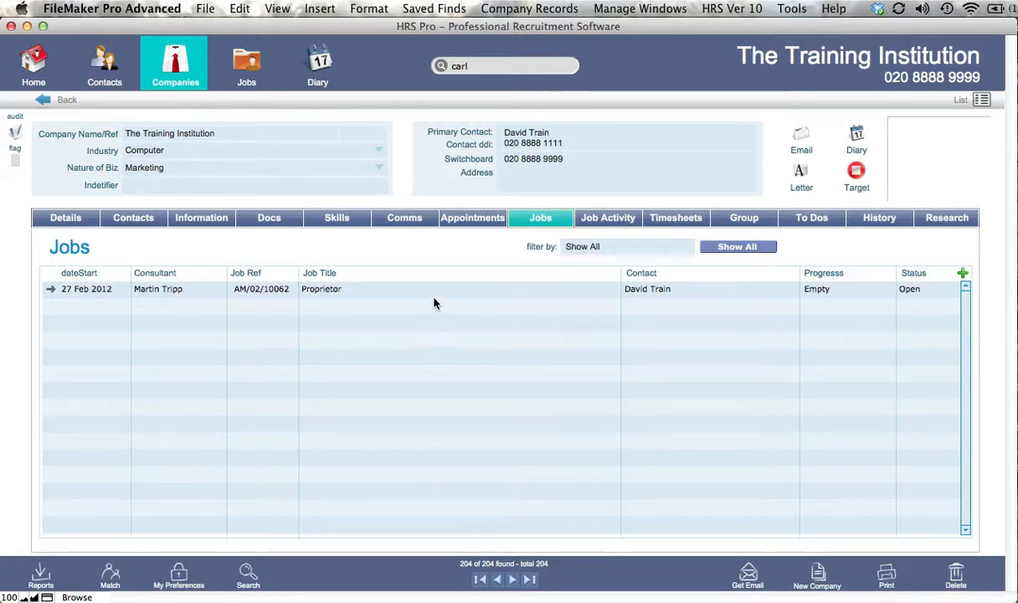
{"action": "left_click", "coordinate": [357, 291]}
{"action": "left_click", "coordinate": [376, 242]}
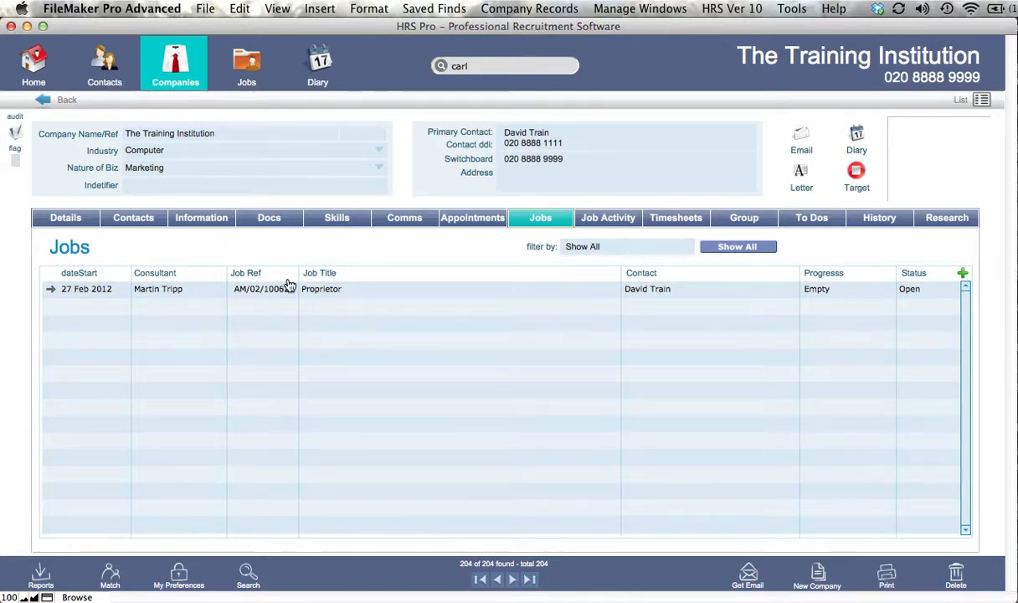
Return to the candidate's job activity list and create a new job activity there.
{"action": "left_click", "coordinate": [62, 214]}
{"action": "left_click", "coordinate": [109, 89]}
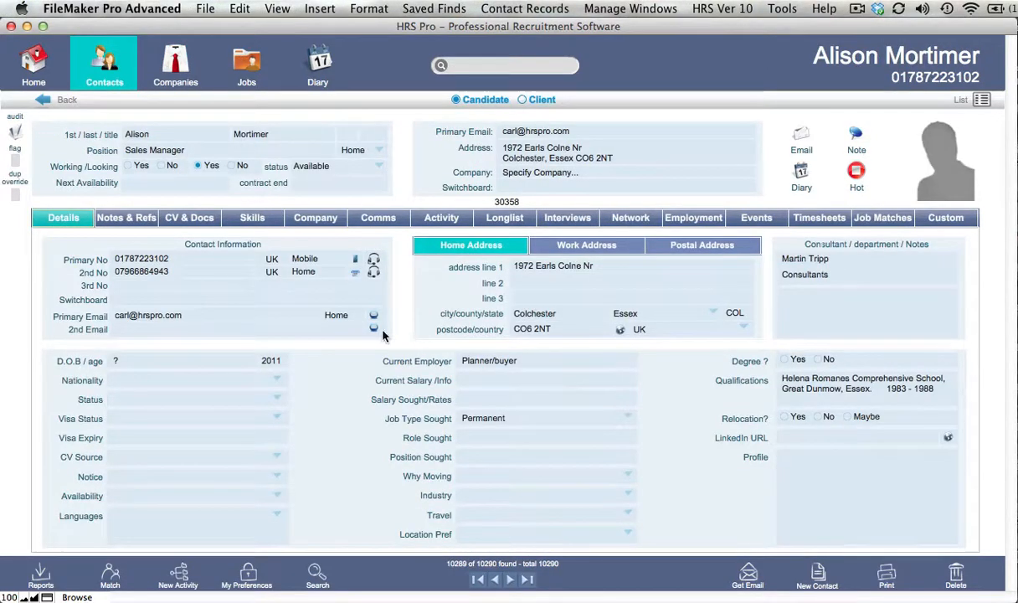
{"action": "left_click", "coordinate": [442, 219]}
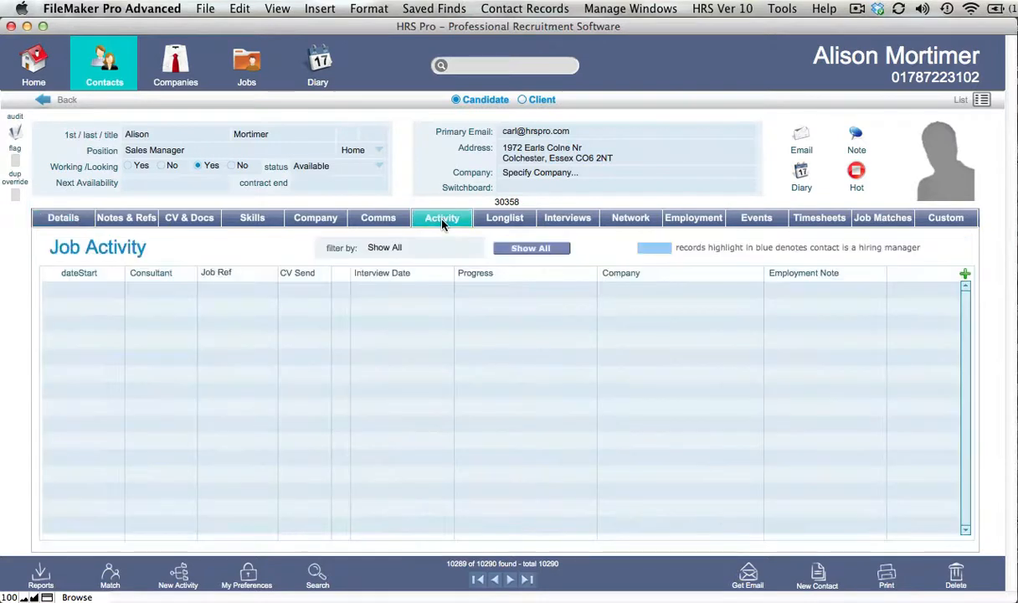
{"action": "left_click", "coordinate": [966, 277]}
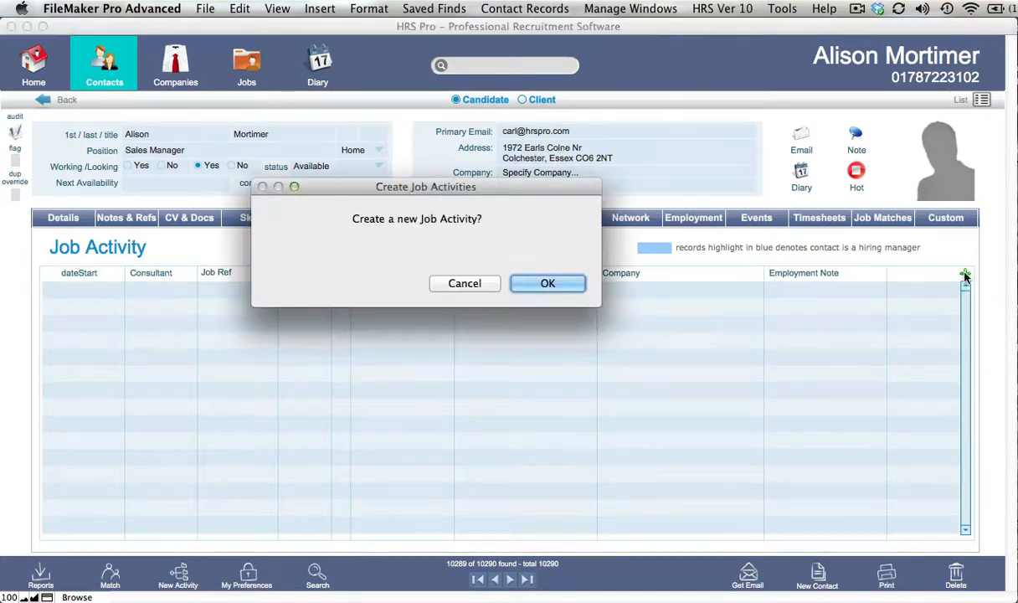
{"action": "left_click", "coordinate": [548, 283]}
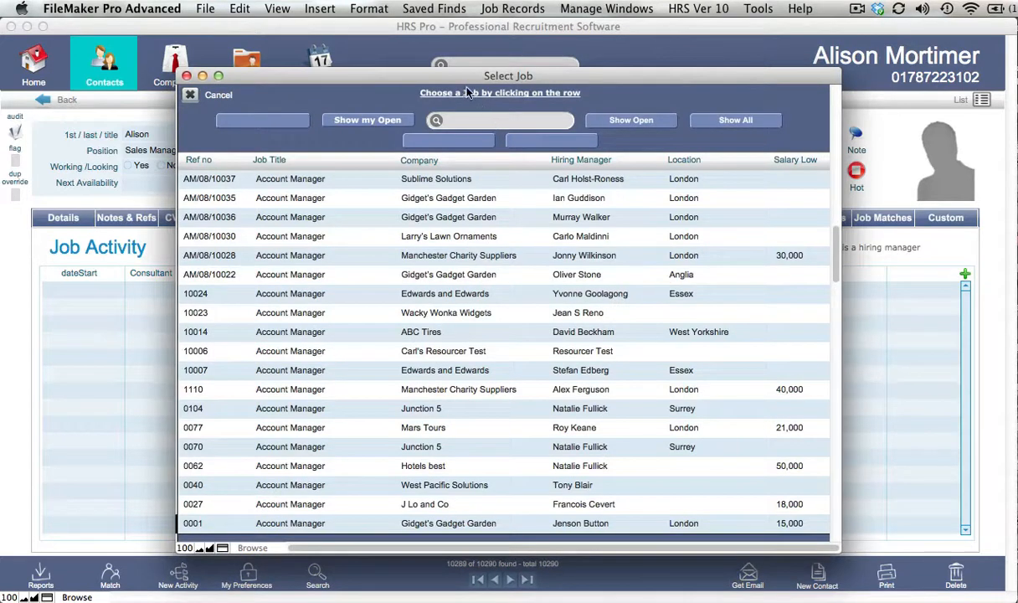
Search the job selection list for "training" and choose the Proprietor job at The Training Institution.
{"action": "left_click", "coordinate": [472, 120]}
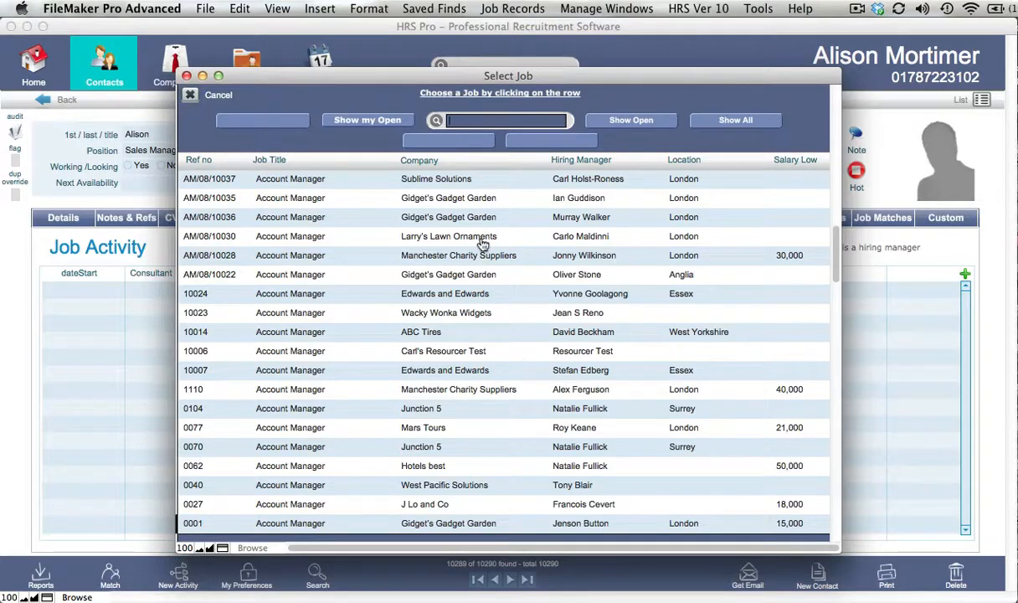
{"action": "scroll", "coordinate": [482, 264], "scroll_direction": "down", "scroll_amount": 15}
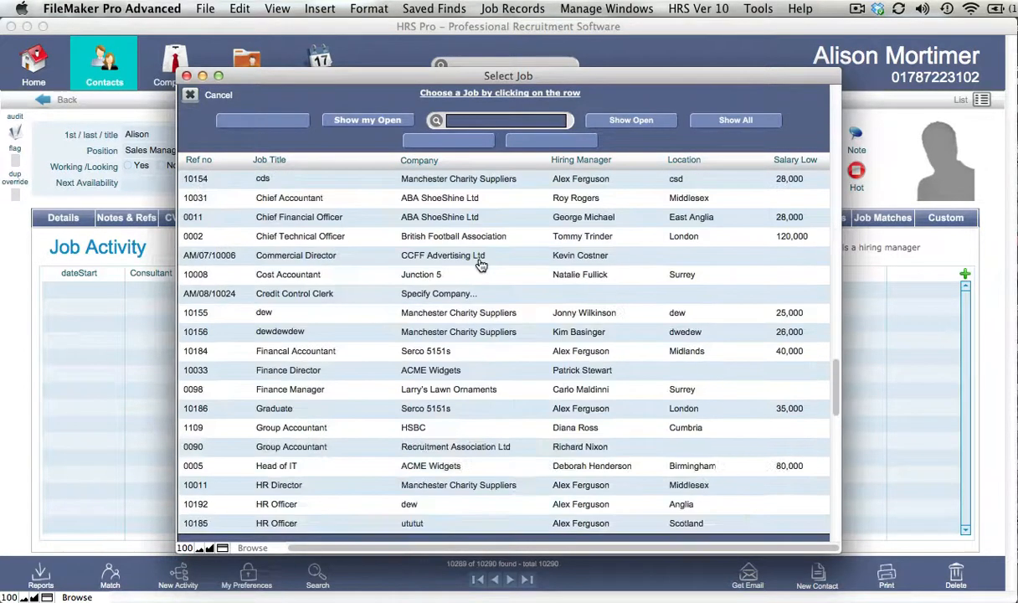
{"action": "scroll", "coordinate": [481, 265], "scroll_direction": "down", "scroll_amount": 20}
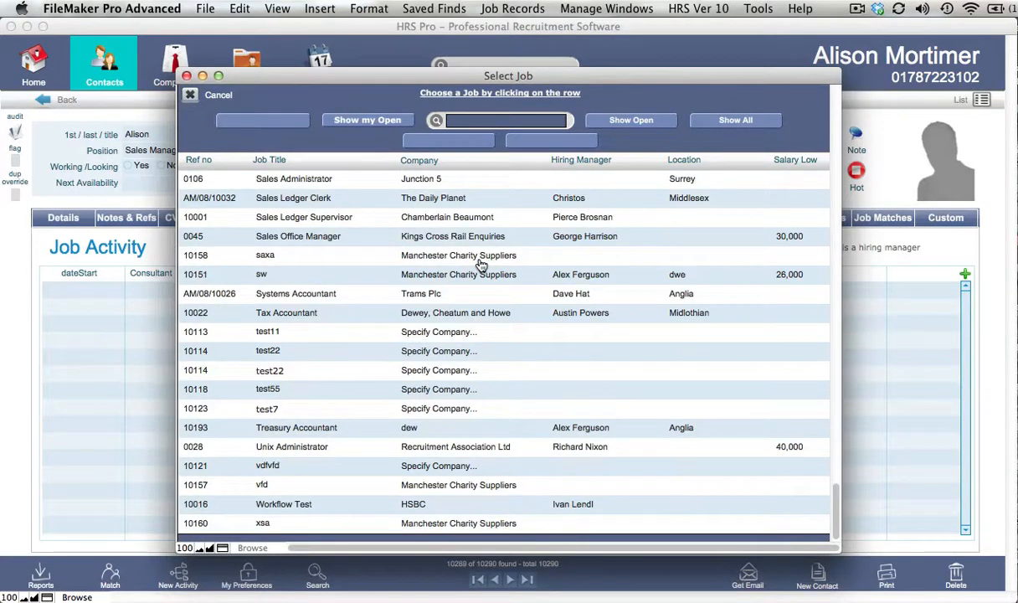
{"action": "scroll", "coordinate": [481, 264], "scroll_direction": "up", "scroll_amount": 10}
{"action": "scroll", "coordinate": [481, 265], "scroll_direction": "up", "scroll_amount": 10}
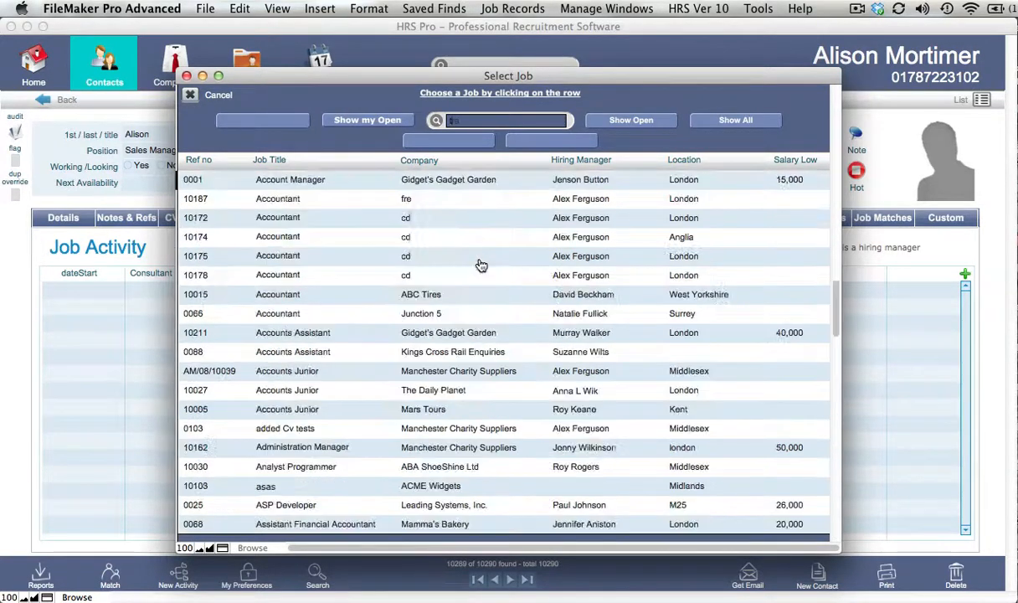
{"action": "type", "text": "training"}
{"action": "key", "text": "Return"}
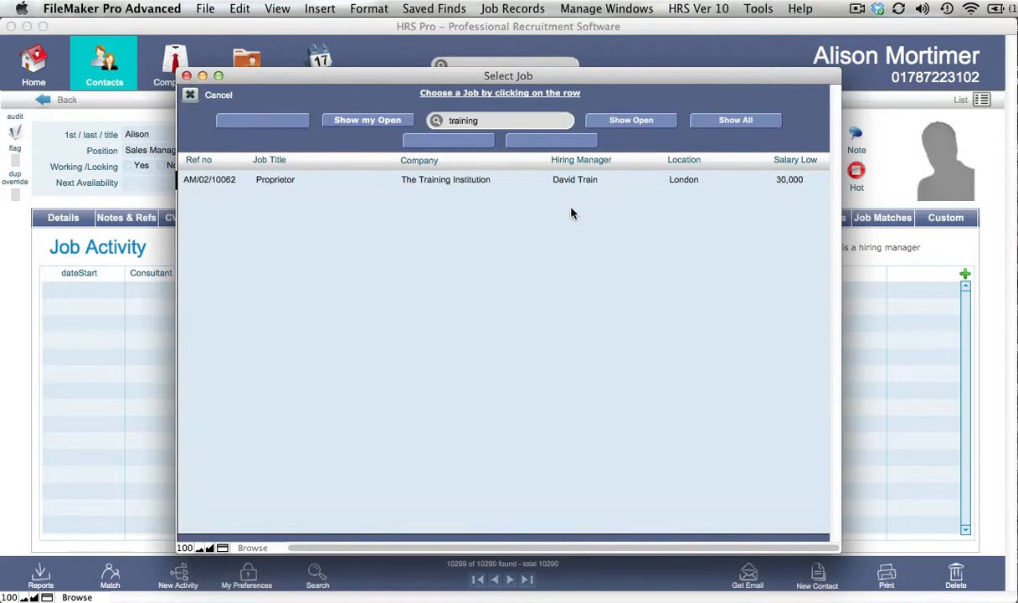
{"action": "left_click", "coordinate": [432, 185]}
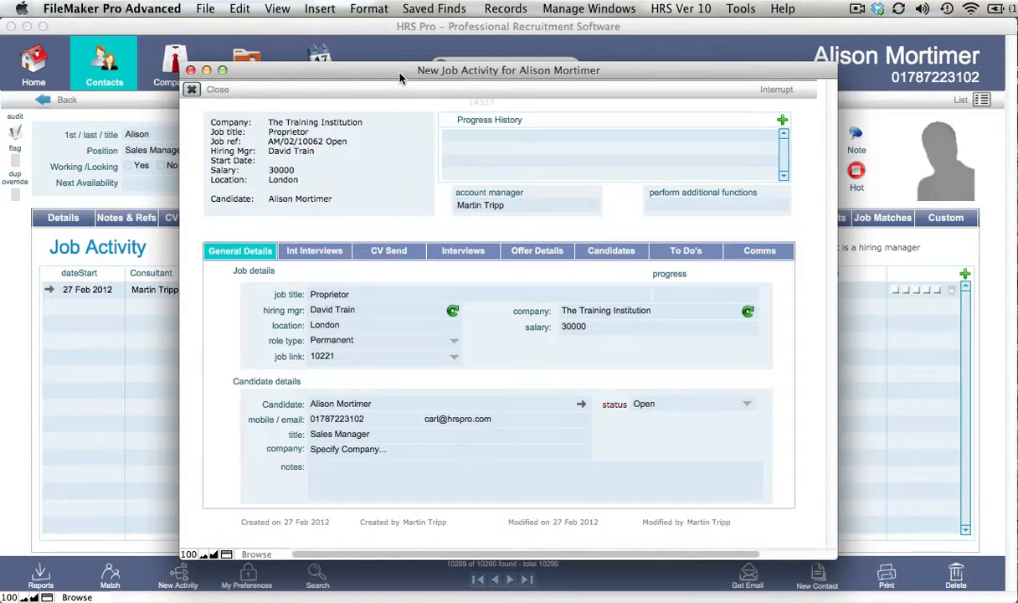
Move the new activity window aside to examine its row in the candidate's activity list, and bring the window back.
{"action": "left_click_drag", "start_coordinate": [400, 77], "coordinate": [479, 338]}
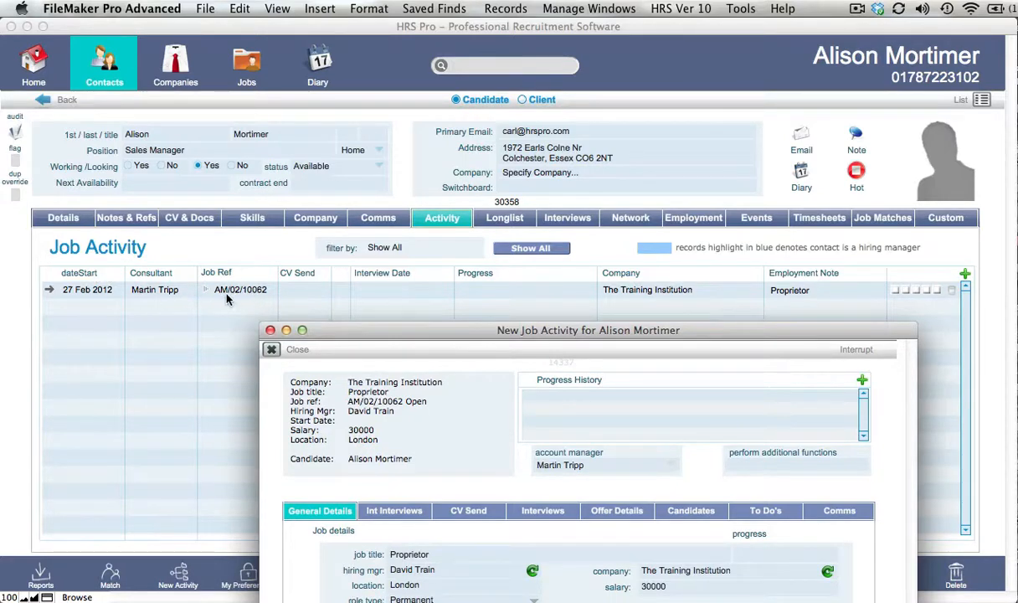
{"action": "left_click_drag", "start_coordinate": [361, 336], "coordinate": [375, 356]}
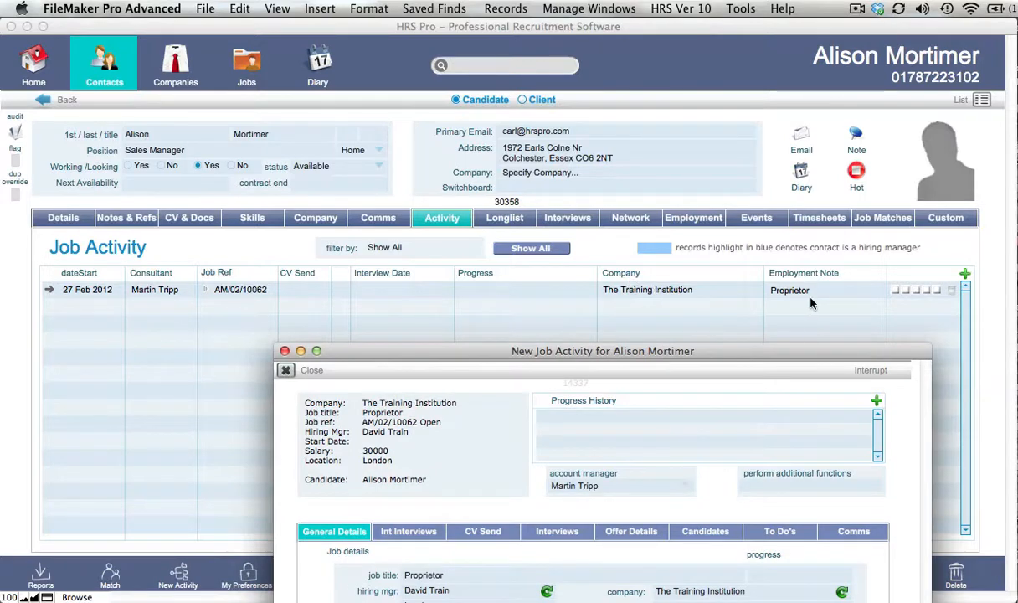
{"action": "left_click_drag", "start_coordinate": [779, 352], "coordinate": [725, 75]}
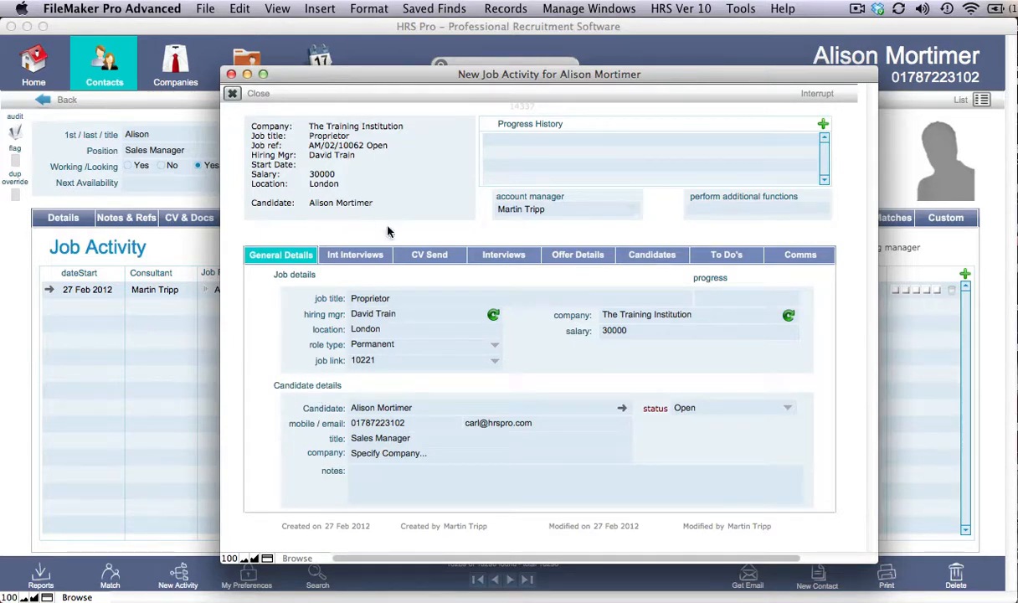
Look through the new activity's internal interview, CV send, interview, offer and candidate sections.
{"action": "left_click", "coordinate": [373, 262]}
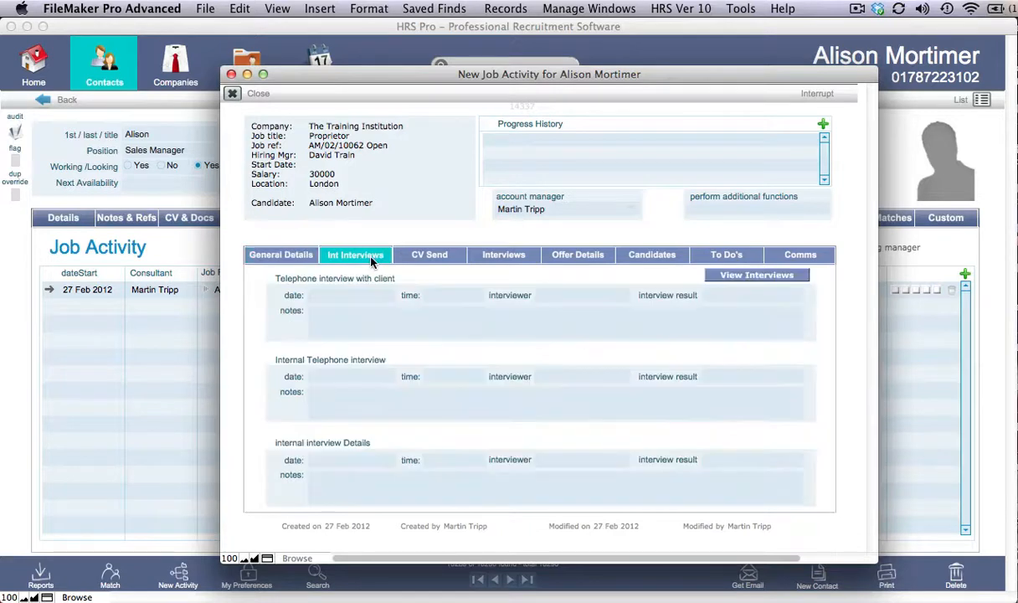
{"action": "left_click", "coordinate": [433, 260]}
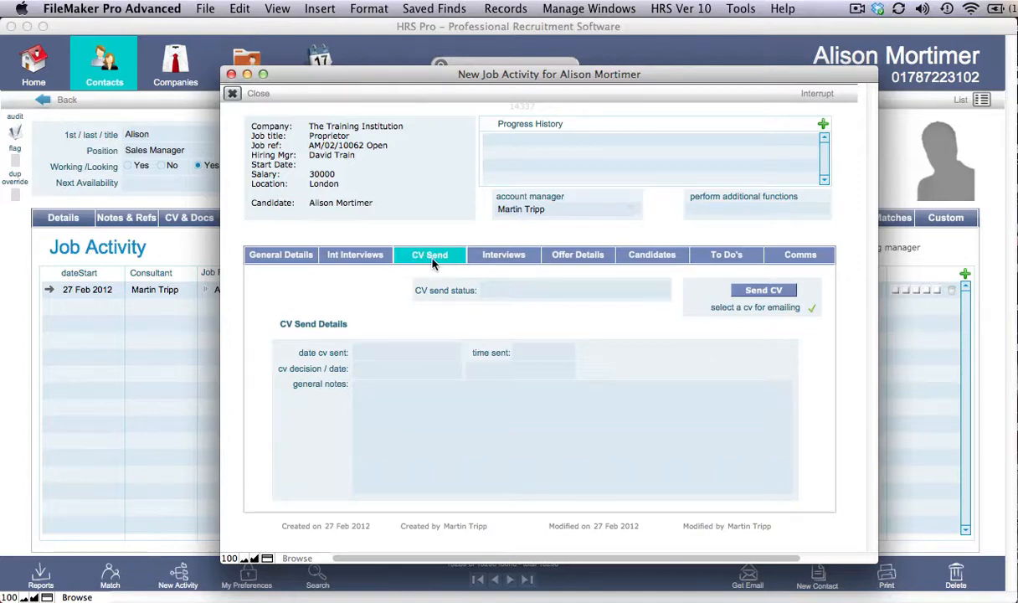
{"action": "left_click", "coordinate": [506, 258]}
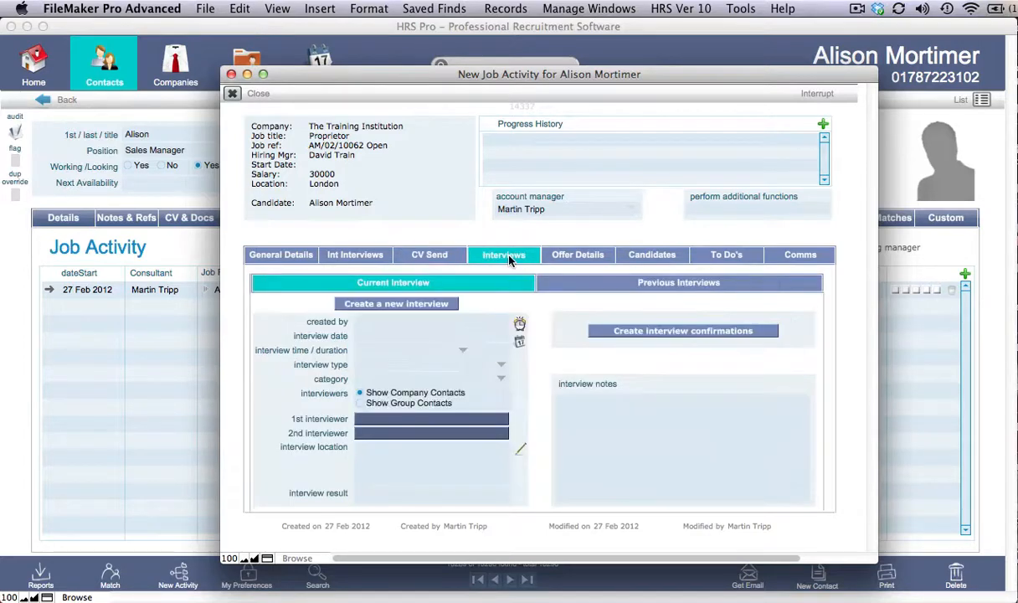
{"action": "left_click", "coordinate": [576, 255]}
{"action": "left_click", "coordinate": [670, 257]}
Start the CV email to the hiring manager from the job activity and set it to send using Mail.
{"action": "left_click", "coordinate": [423, 256]}
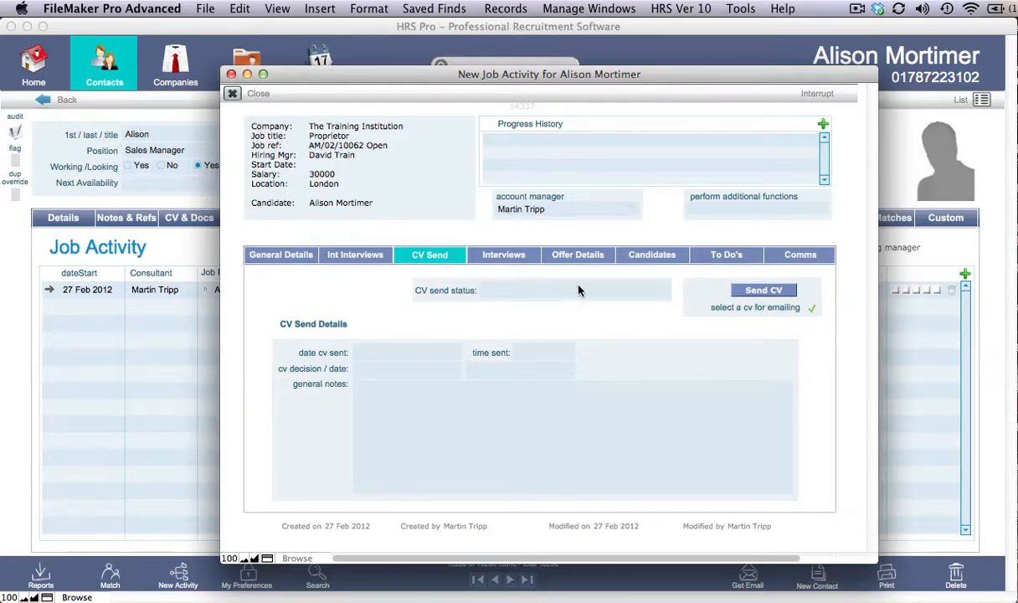
{"action": "left_click", "coordinate": [763, 292]}
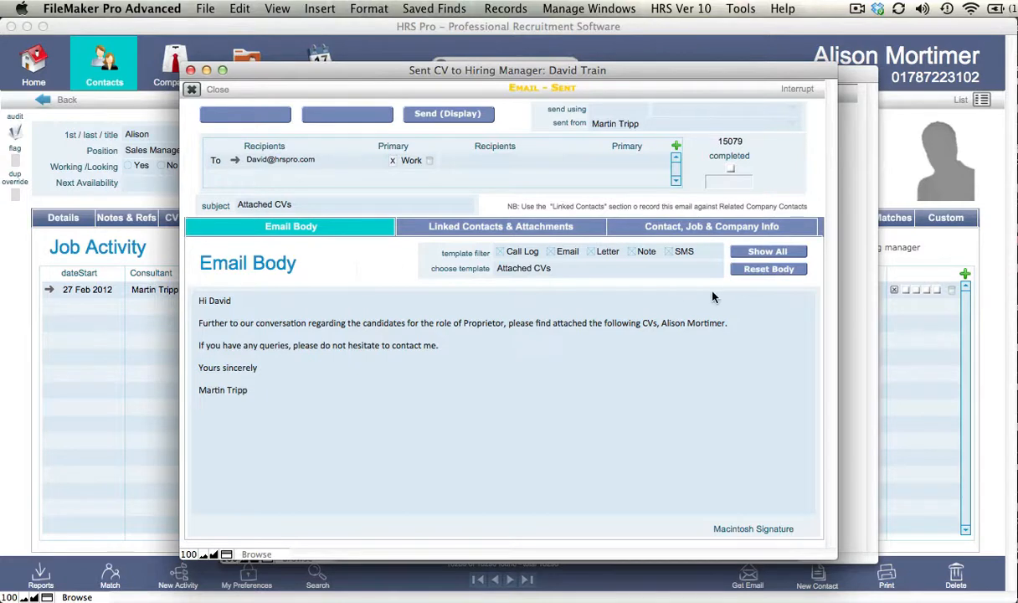
{"action": "left_click", "coordinate": [611, 109]}
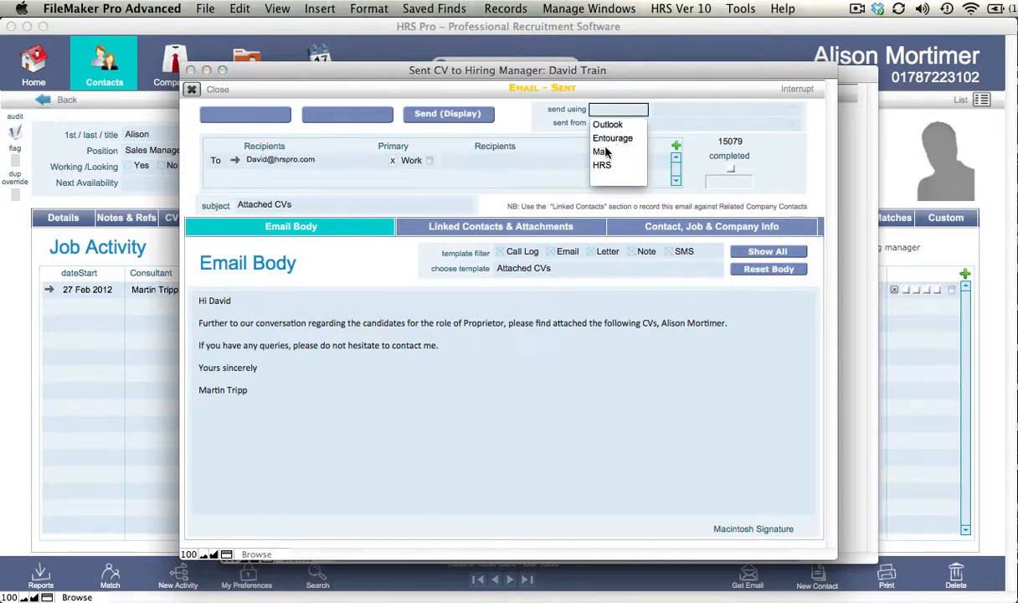
{"action": "left_click", "coordinate": [603, 152]}
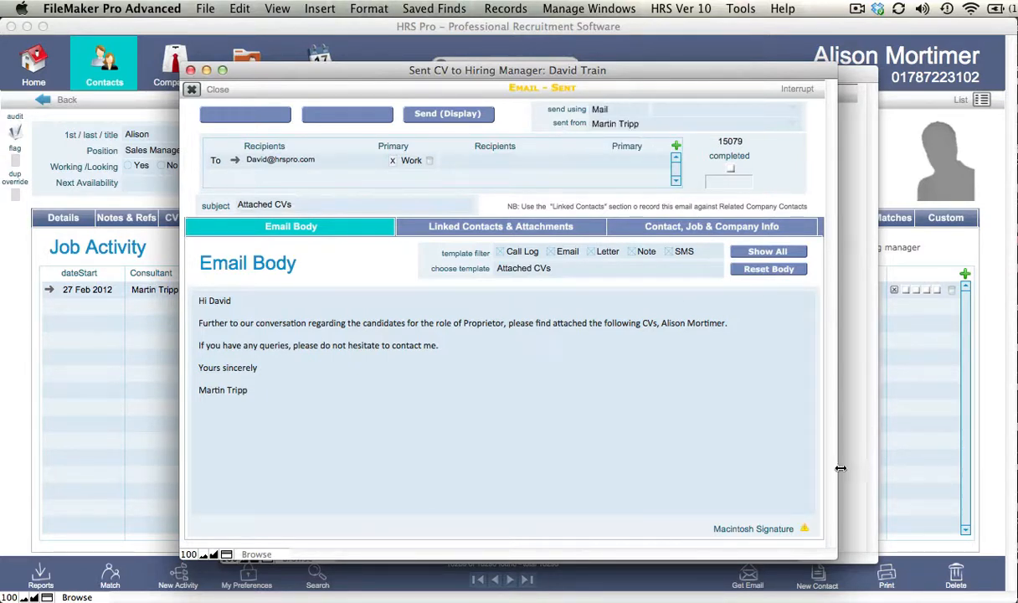
{"action": "left_click", "coordinate": [805, 529]}
Check the email's linked contacts and attachments and send it, declining a follow-up To Do.
{"action": "left_click", "coordinate": [444, 232]}
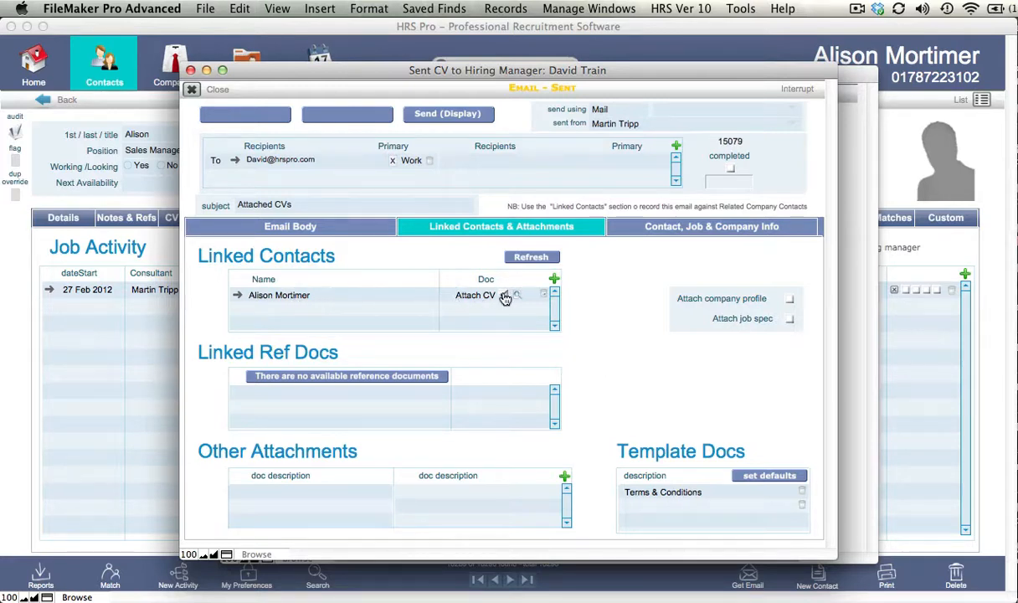
{"action": "left_click", "coordinate": [331, 225]}
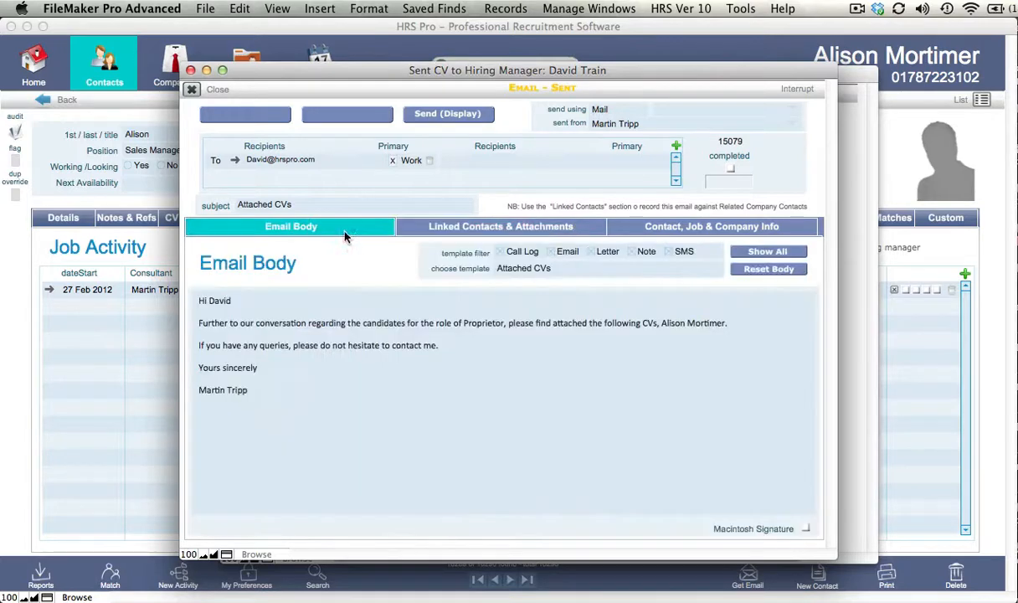
{"action": "left_click", "coordinate": [463, 117]}
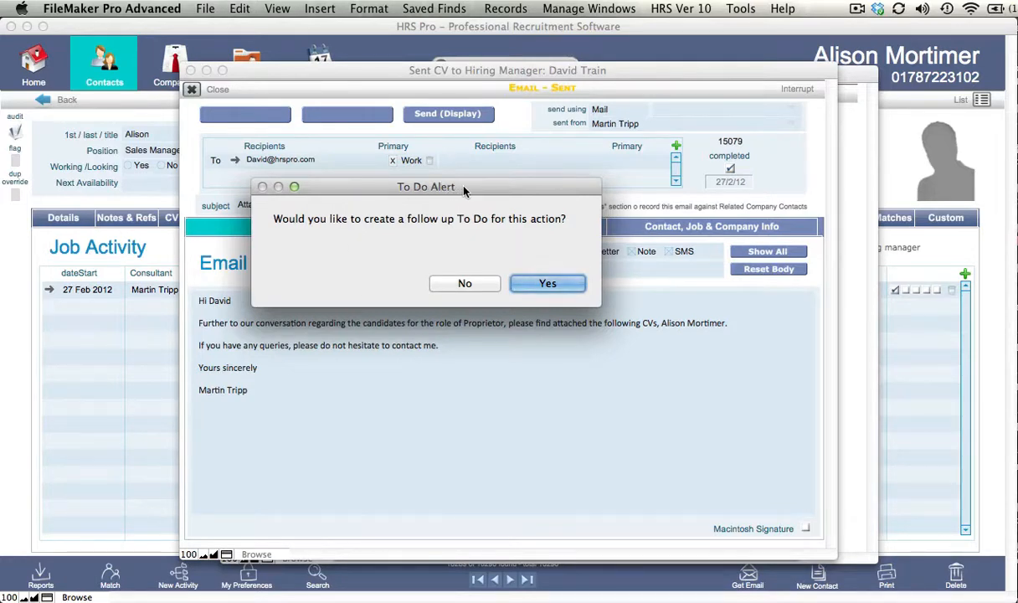
{"action": "left_click_drag", "start_coordinate": [466, 186], "coordinate": [468, 187]}
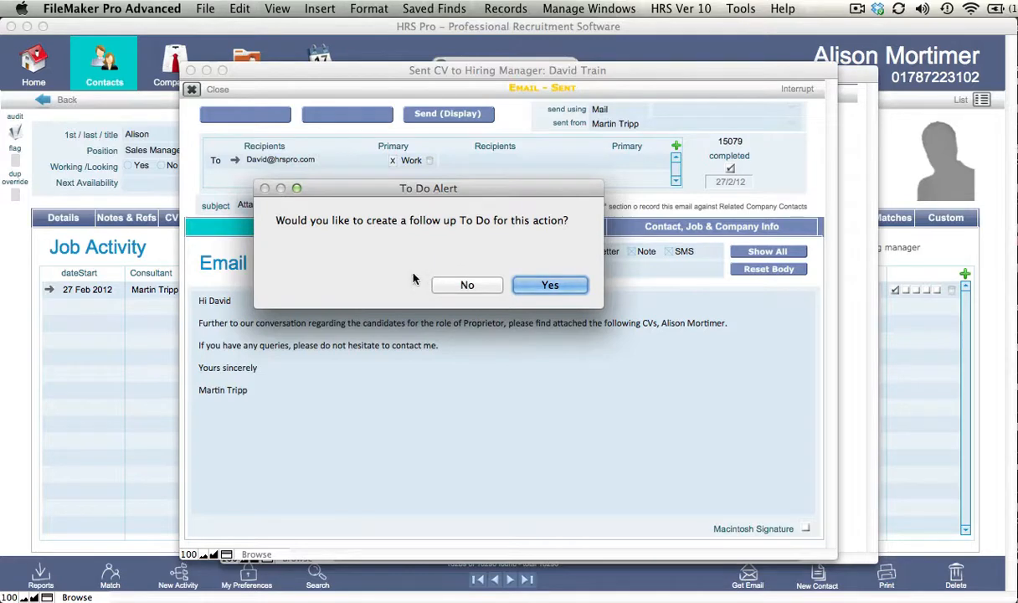
{"action": "left_click", "coordinate": [467, 286]}
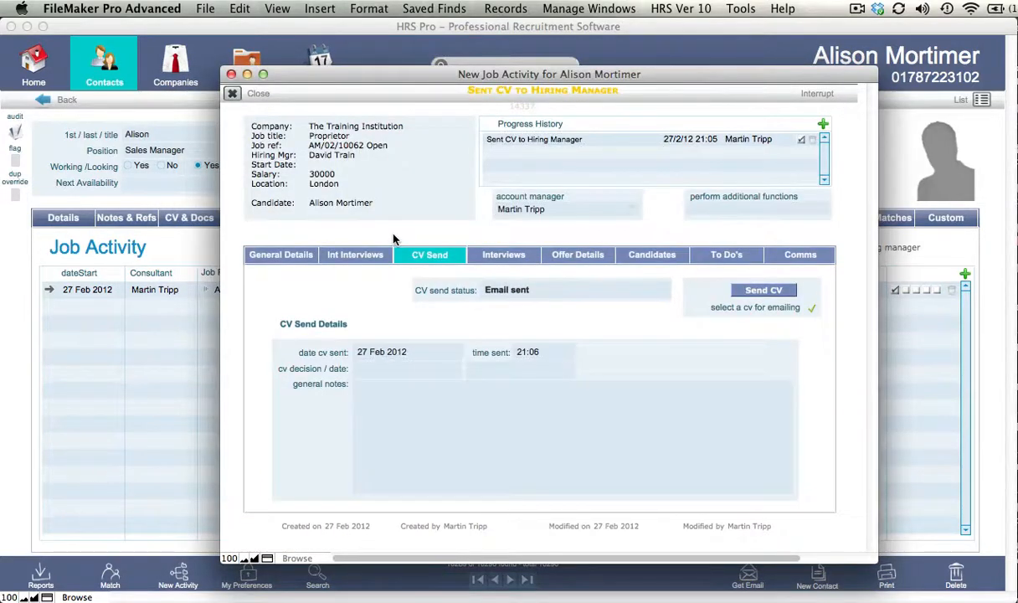
Close the activity window and open the job activities list of the linked Proprietor job.
{"action": "left_click", "coordinate": [231, 93]}
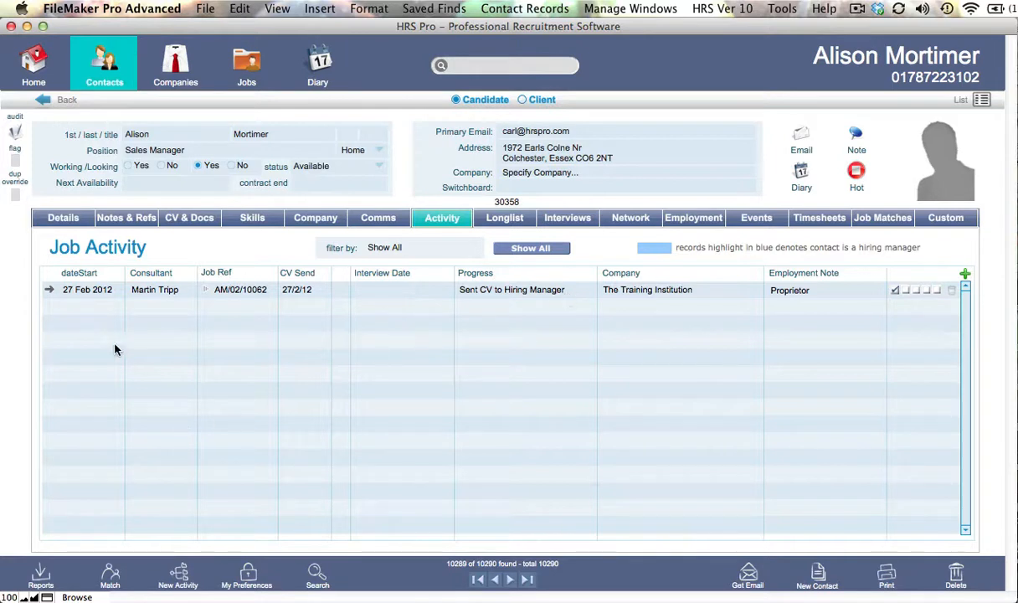
{"action": "left_click", "coordinate": [50, 291]}
{"action": "left_click", "coordinate": [206, 291]}
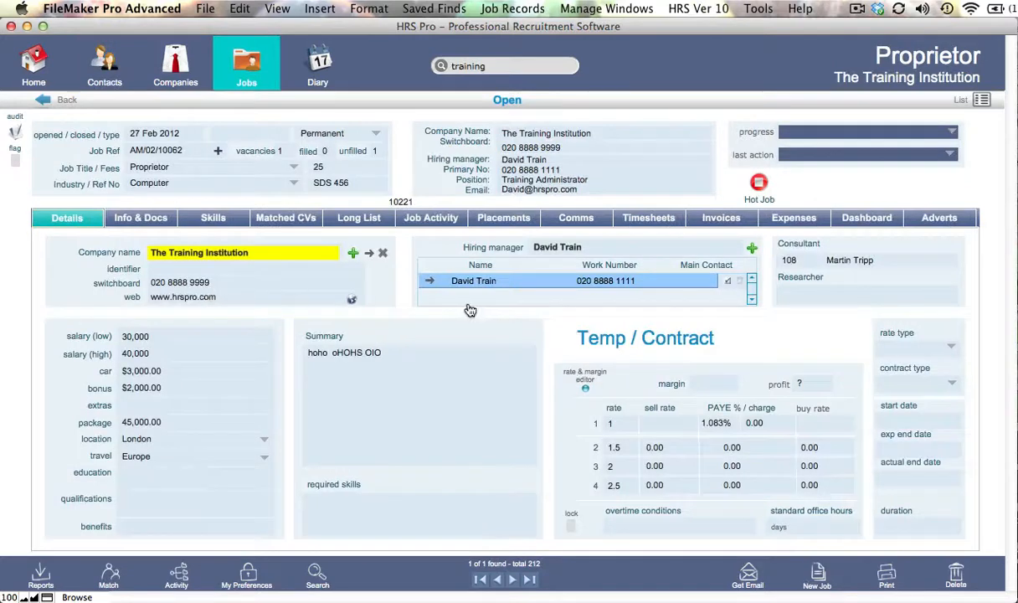
{"action": "left_click", "coordinate": [424, 220]}
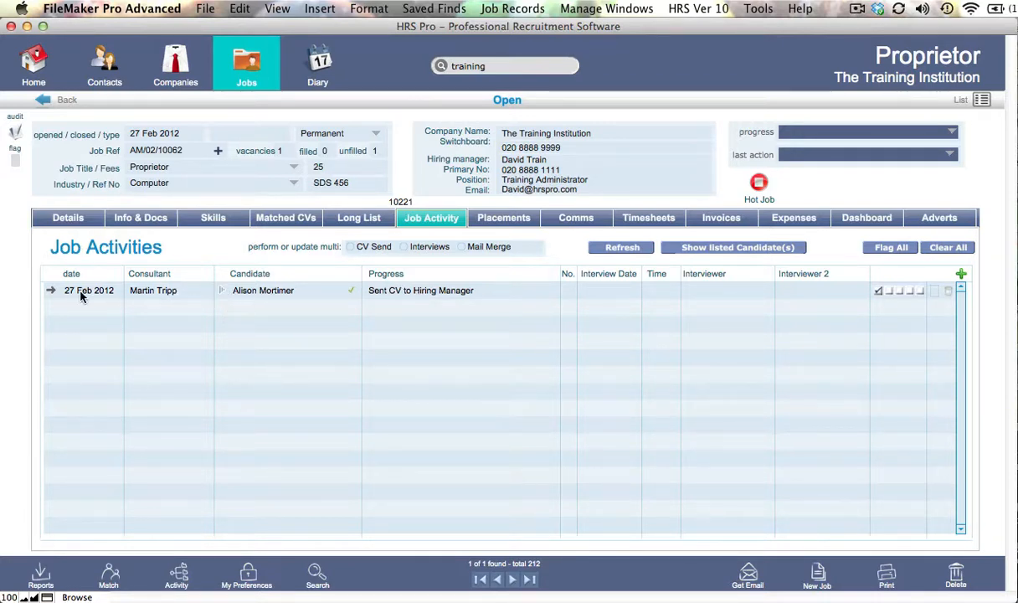
Open the candidate's job activity and create a new client interview dated 28 February 2012.
{"action": "left_click", "coordinate": [52, 292]}
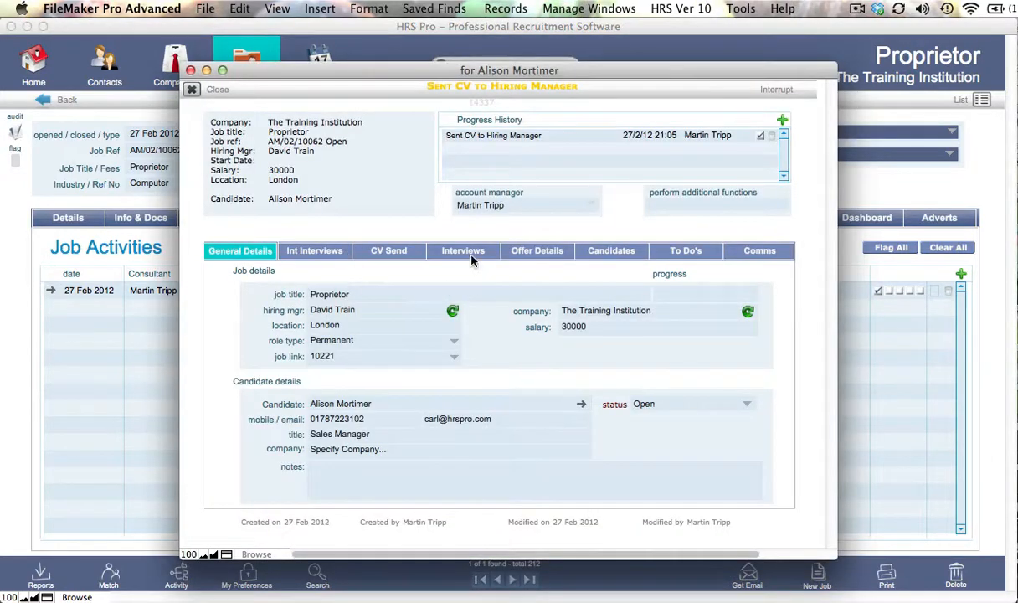
{"action": "left_click", "coordinate": [466, 251]}
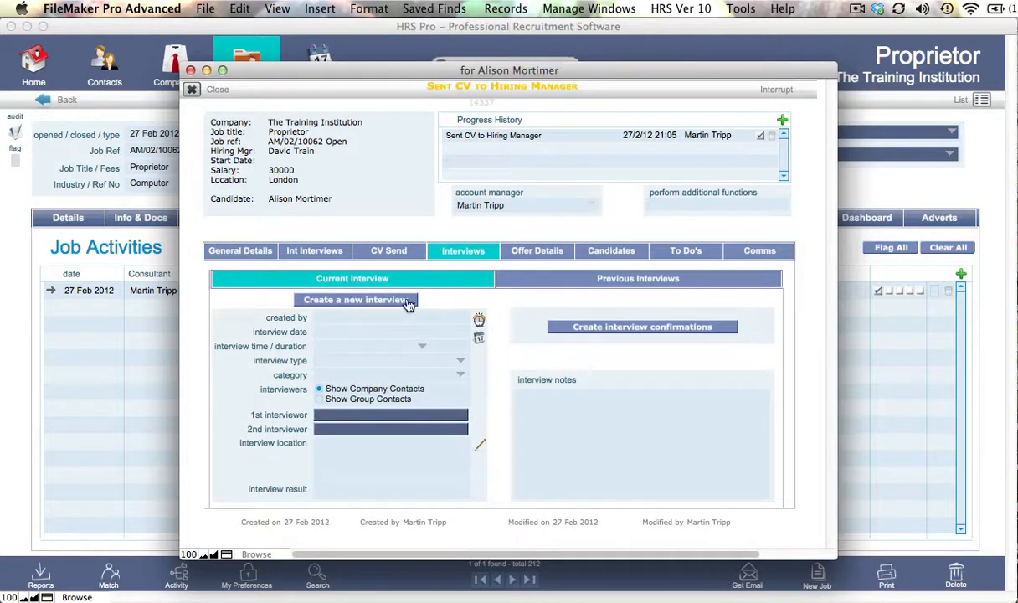
{"action": "left_click", "coordinate": [405, 255]}
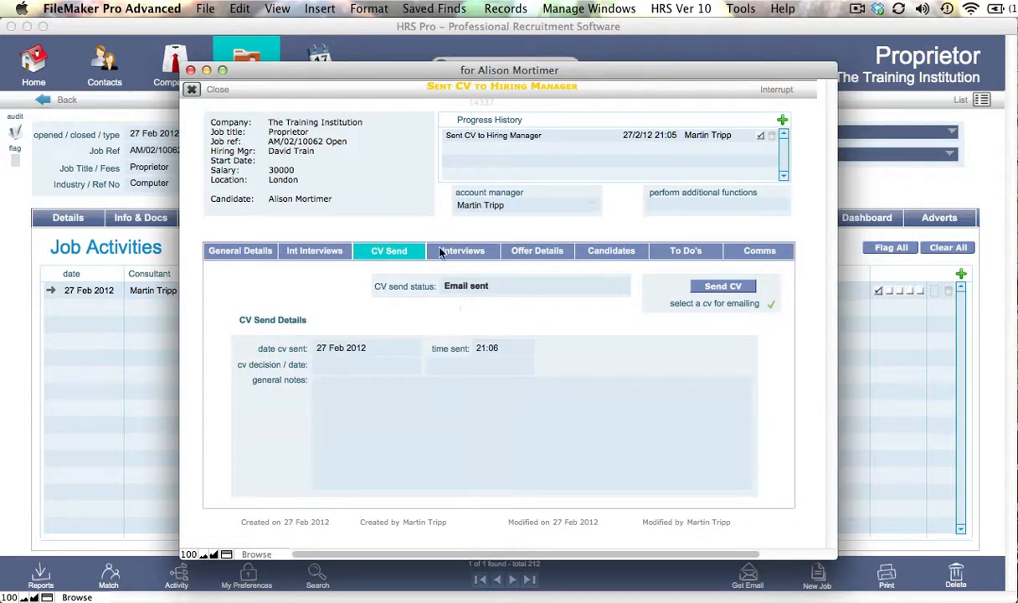
{"action": "left_click", "coordinate": [463, 256]}
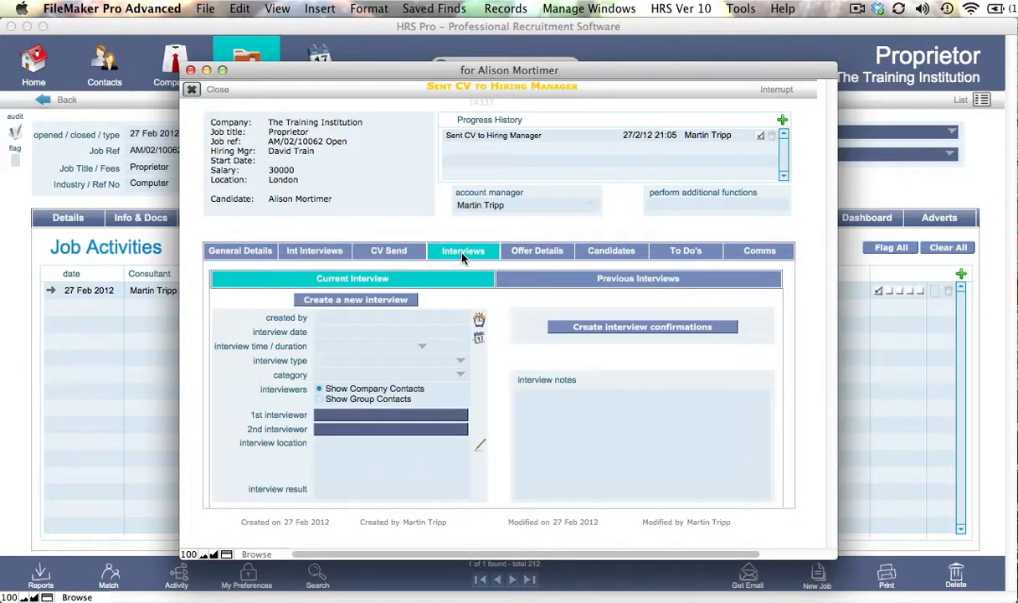
{"action": "left_click", "coordinate": [384, 302]}
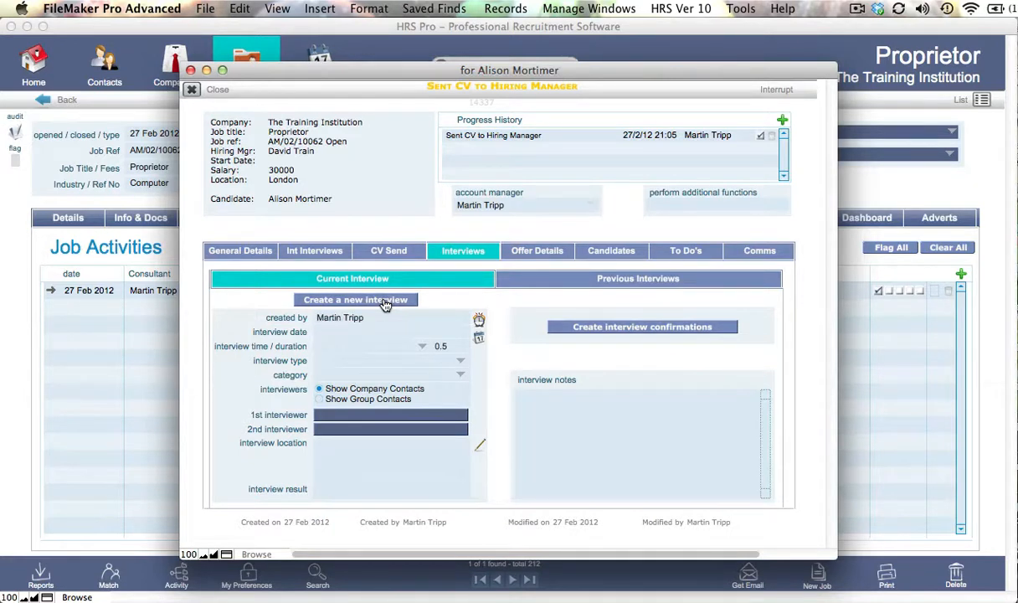
{"action": "left_click", "coordinate": [378, 331]}
{"action": "left_click", "coordinate": [461, 333]}
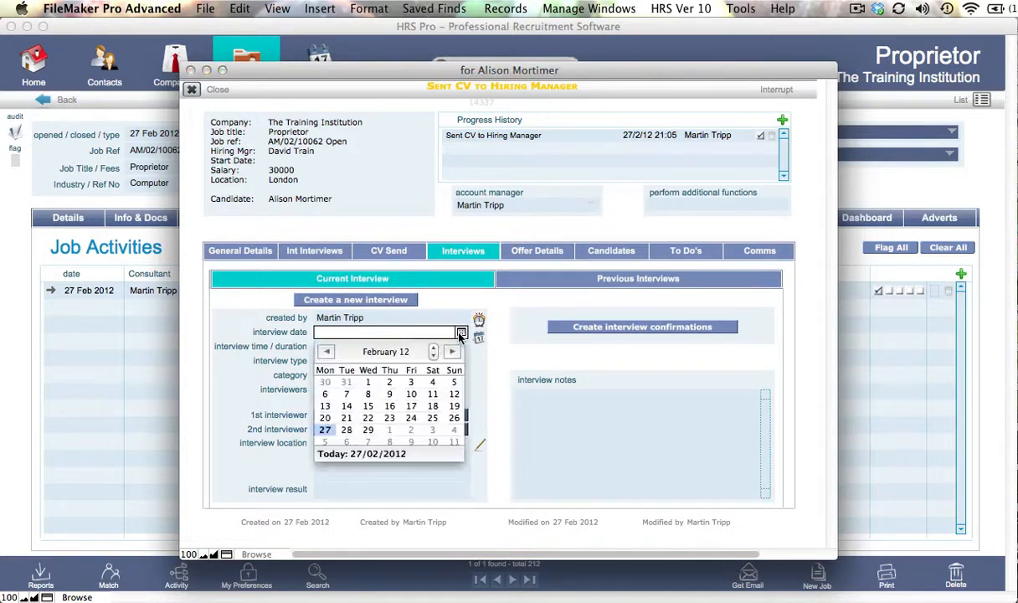
{"action": "left_click", "coordinate": [345, 430]}
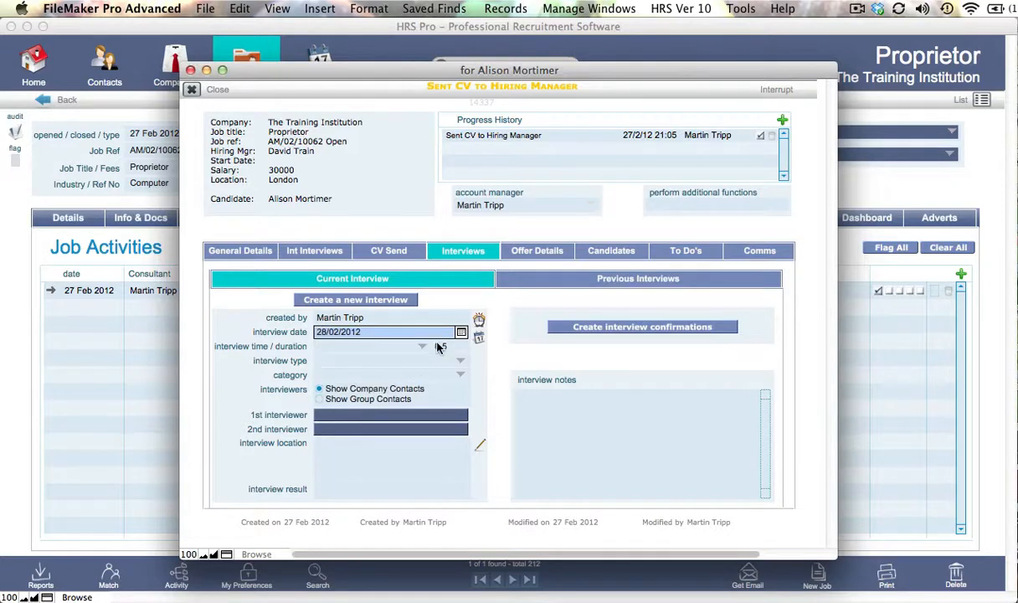
Complete the interview details with a 10:30 start, type Interview 1 and the hiring manager as first interviewer.
{"action": "left_click", "coordinate": [403, 346]}
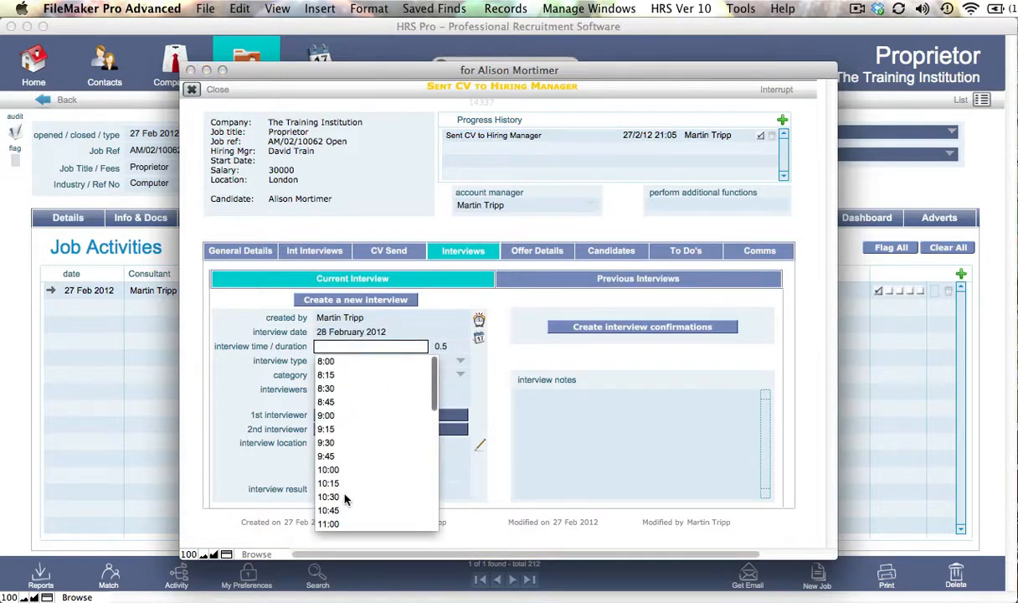
{"action": "left_click", "coordinate": [344, 495]}
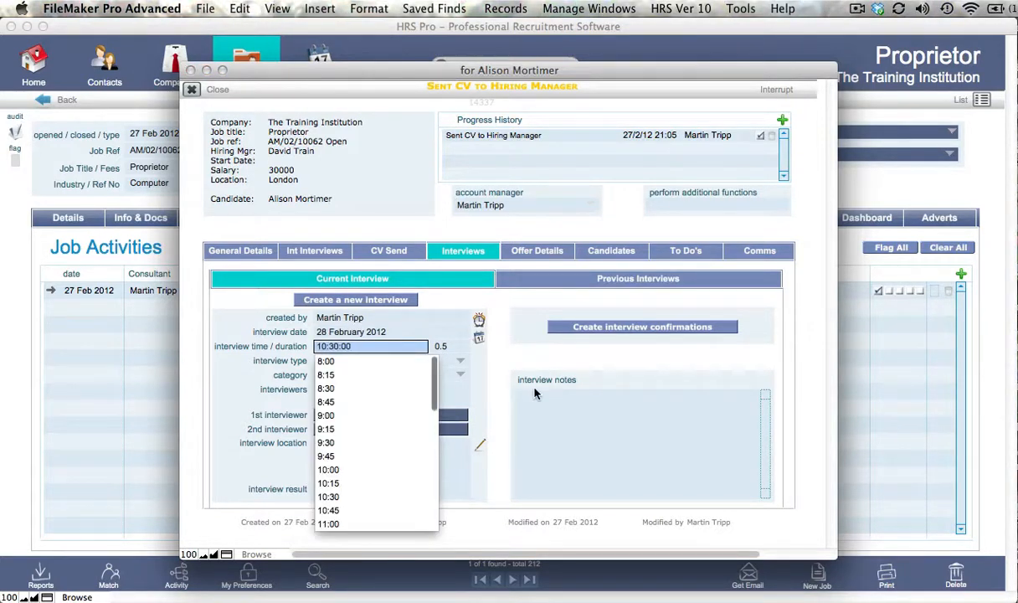
{"action": "left_click", "coordinate": [500, 384]}
{"action": "left_click", "coordinate": [441, 360]}
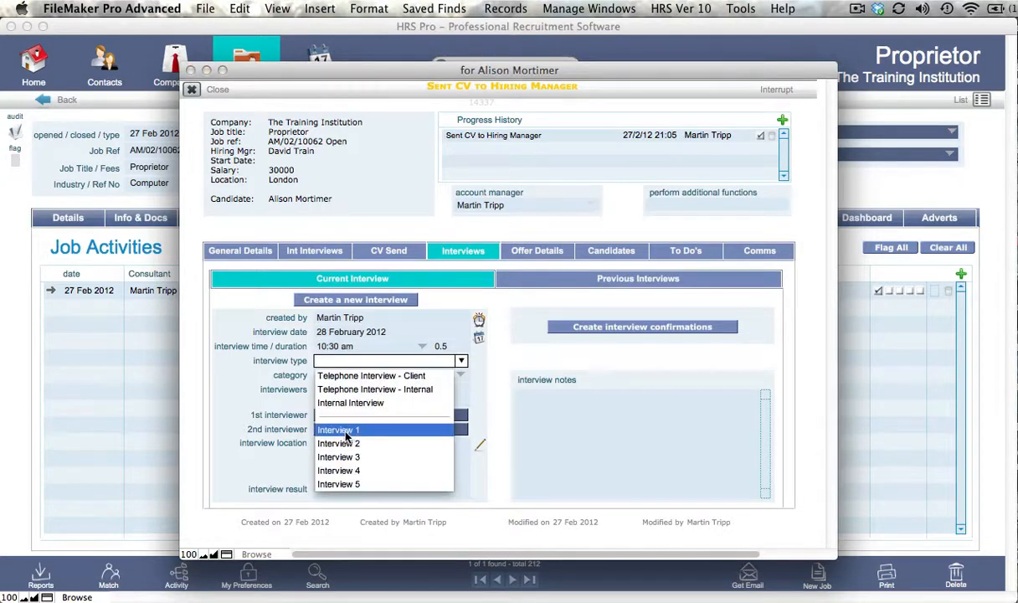
{"action": "left_click", "coordinate": [335, 430]}
{"action": "left_click", "coordinate": [499, 391]}
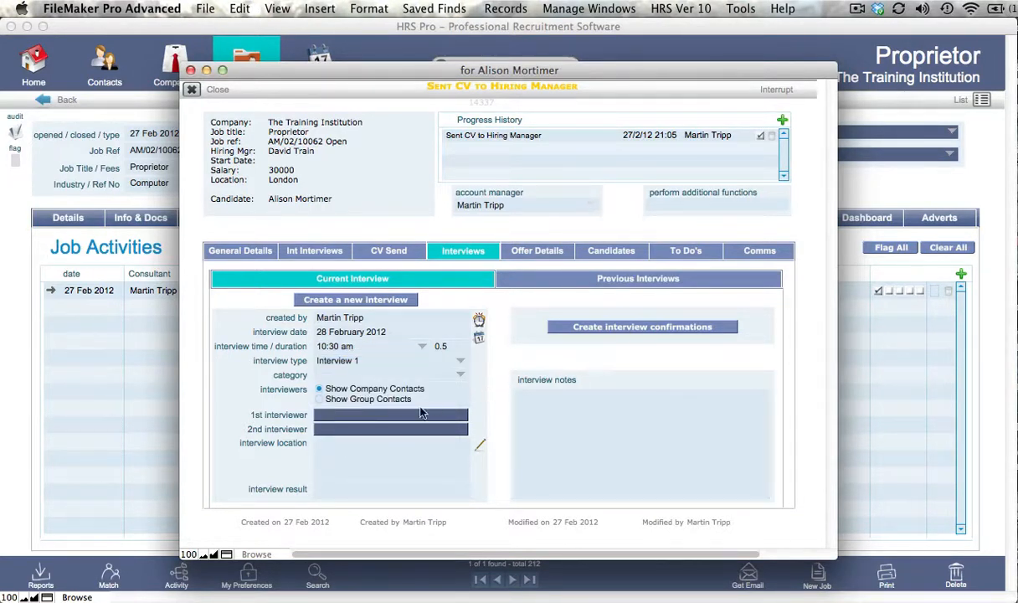
{"action": "left_click", "coordinate": [401, 417]}
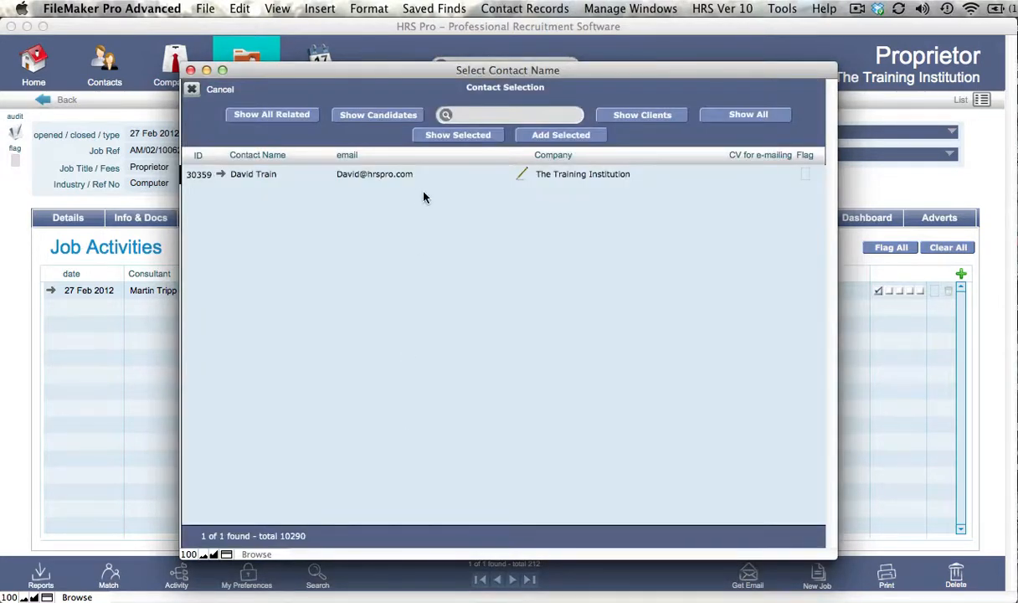
{"action": "left_click", "coordinate": [390, 174]}
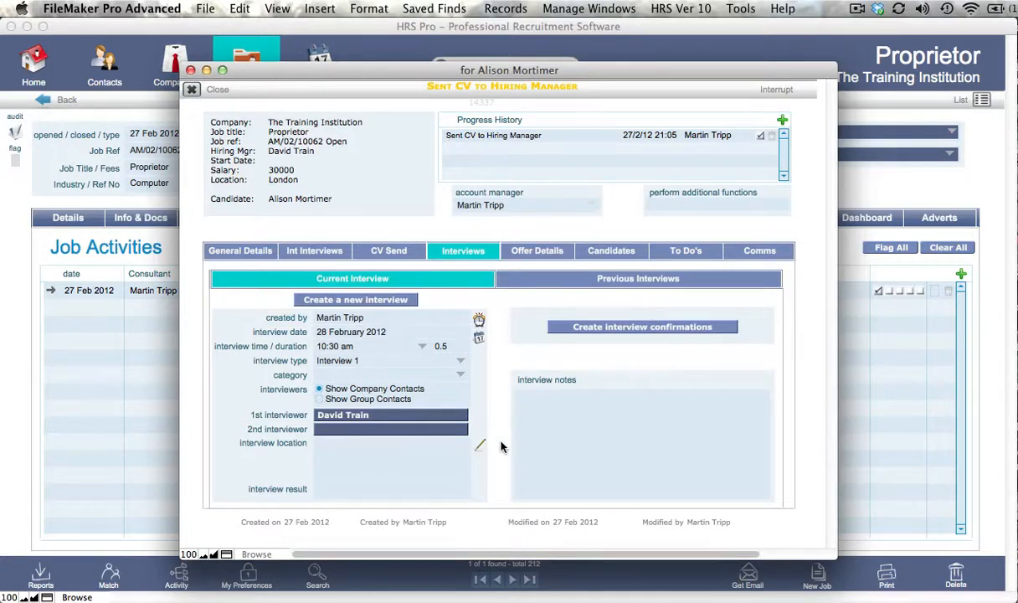
Create the interview confirmations and send the candidate's confirmation email using Mail.
{"action": "left_click", "coordinate": [638, 328]}
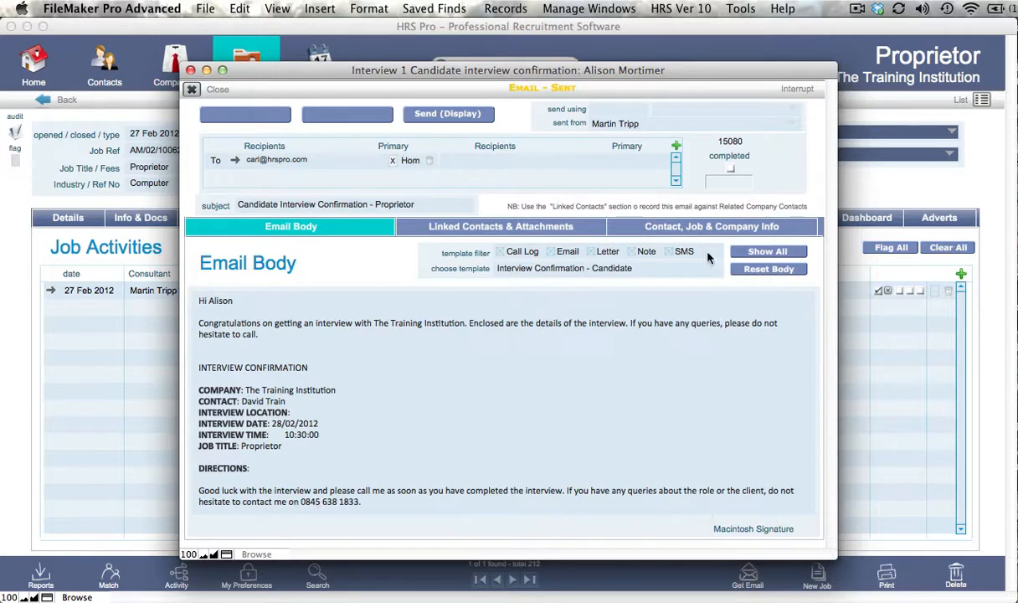
{"action": "left_click", "coordinate": [608, 109]}
{"action": "left_click", "coordinate": [607, 156]}
{"action": "left_click", "coordinate": [435, 115]}
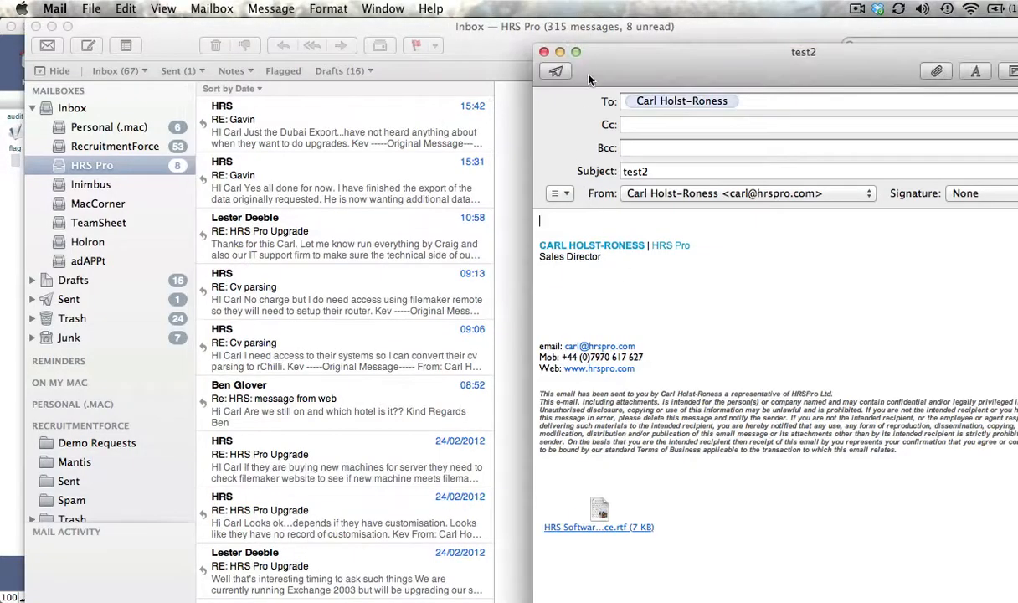
Close the candidate confirmation draft in Mail and decline a follow-up To Do.
{"action": "left_click_drag", "start_coordinate": [590, 62], "coordinate": [339, 49]}
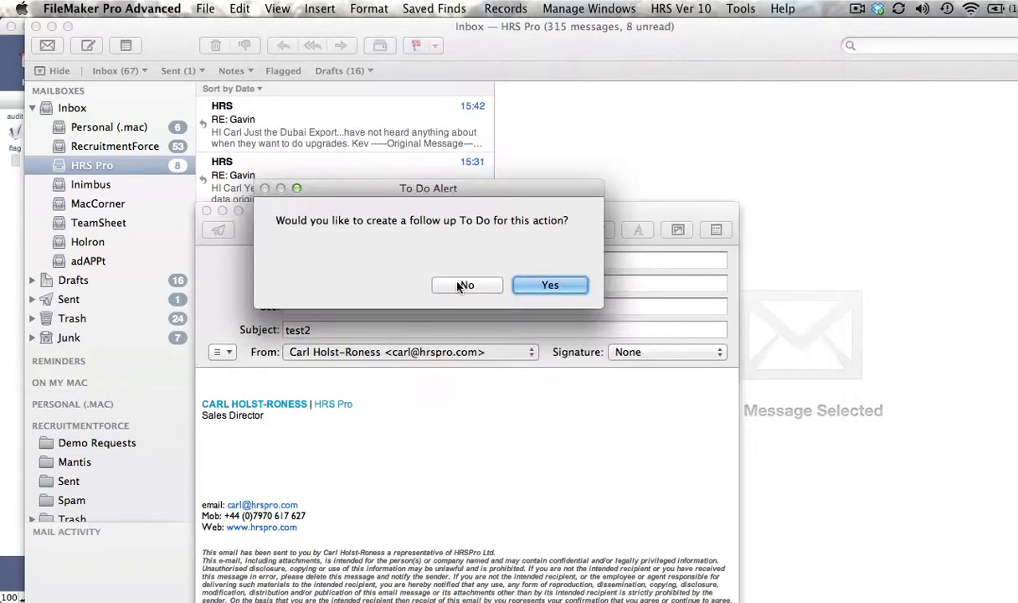
{"action": "left_click", "coordinate": [460, 273]}
{"action": "left_click", "coordinate": [206, 210]}
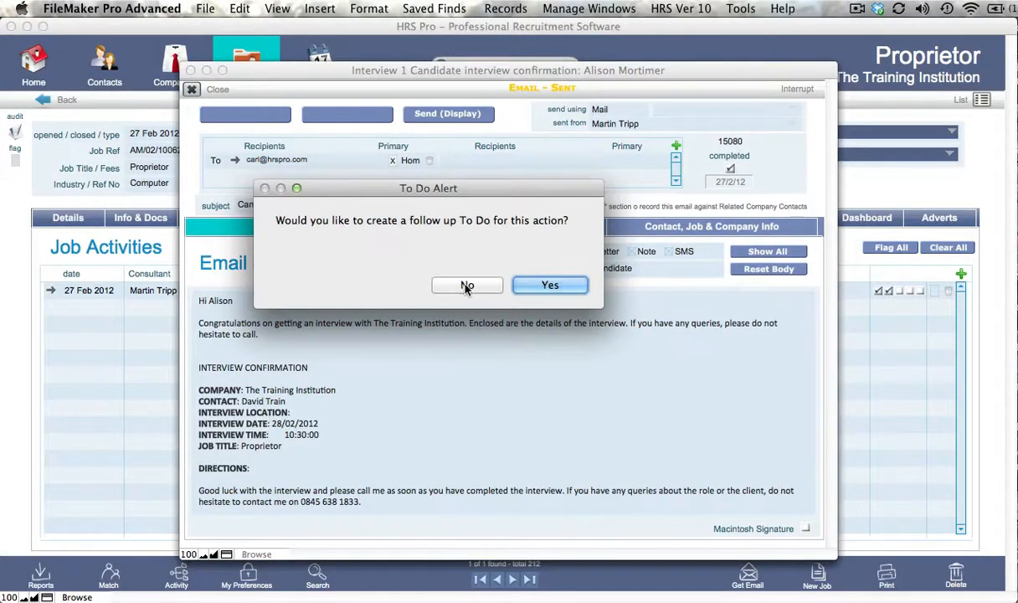
{"action": "left_click", "coordinate": [466, 286]}
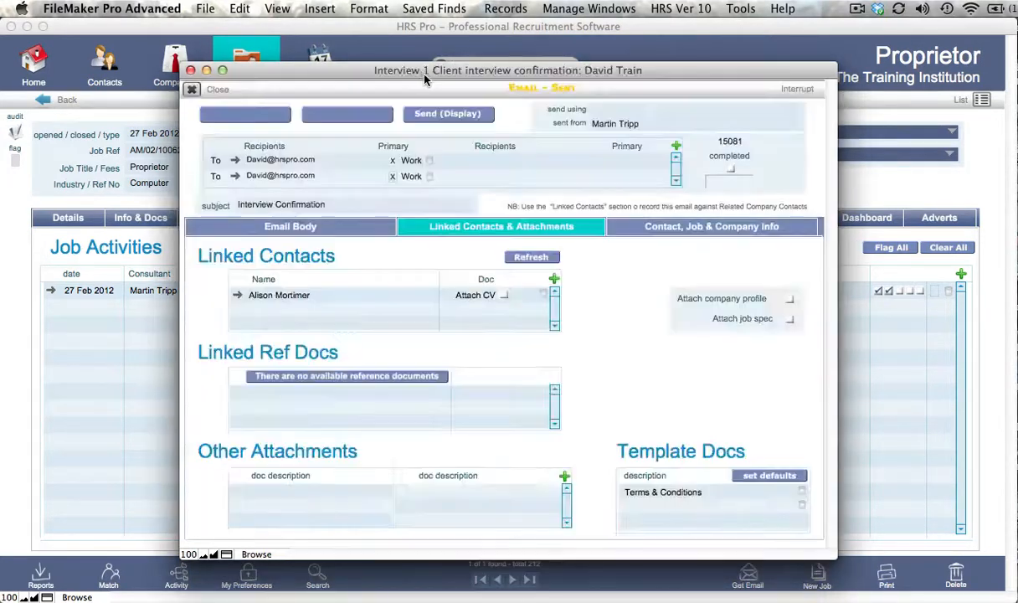
Check the client interview confirmation's email body and send it using Mail, declining a follow-up To Do.
{"action": "left_click", "coordinate": [381, 227]}
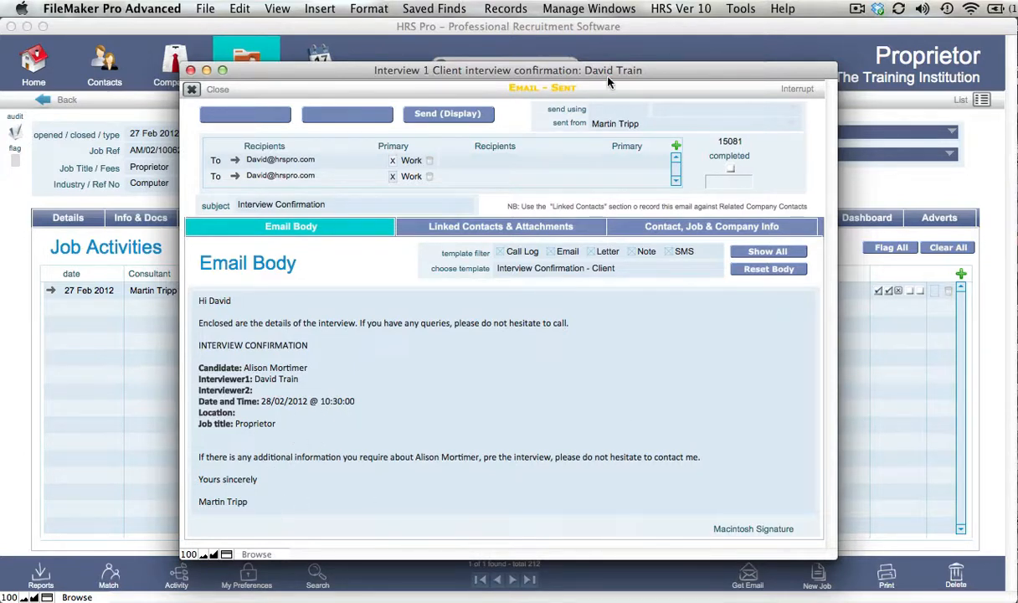
{"action": "left_click", "coordinate": [612, 112]}
{"action": "left_click", "coordinate": [602, 150]}
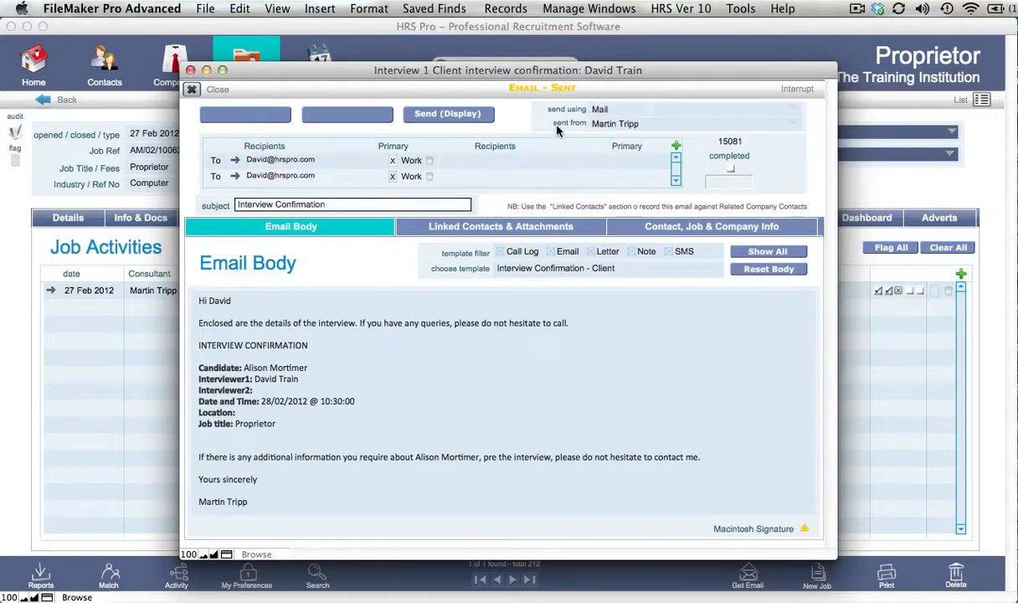
{"action": "left_click", "coordinate": [805, 528]}
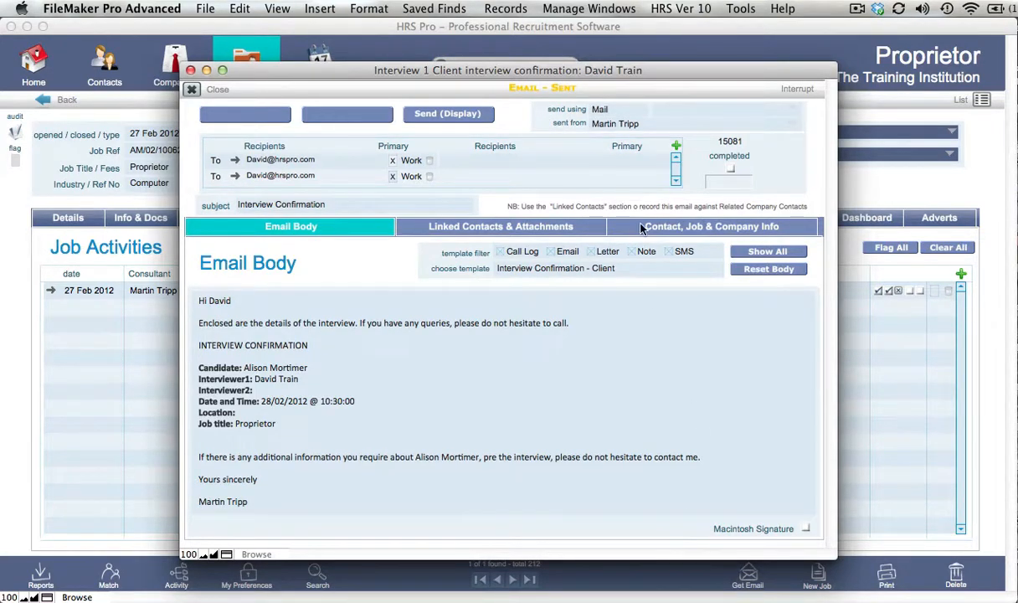
{"action": "left_click", "coordinate": [431, 114]}
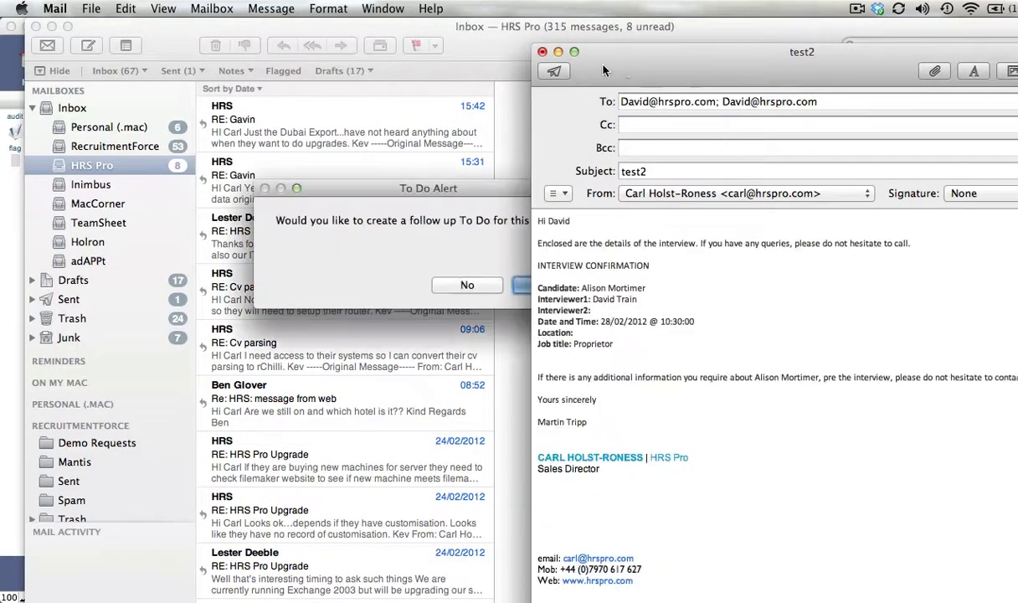
{"action": "left_click_drag", "start_coordinate": [627, 82], "coordinate": [301, 42]}
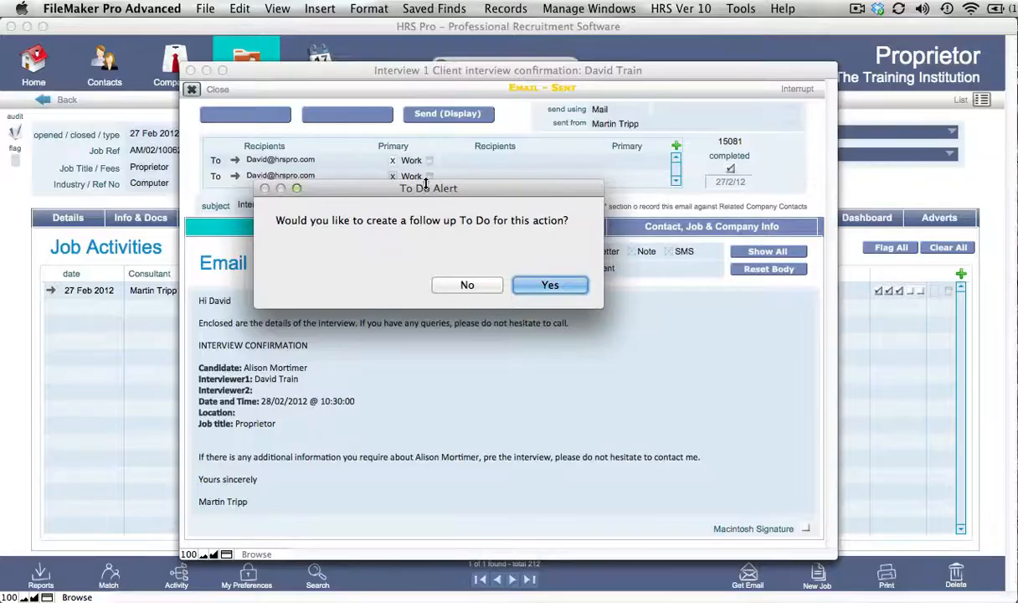
{"action": "left_click", "coordinate": [468, 286]}
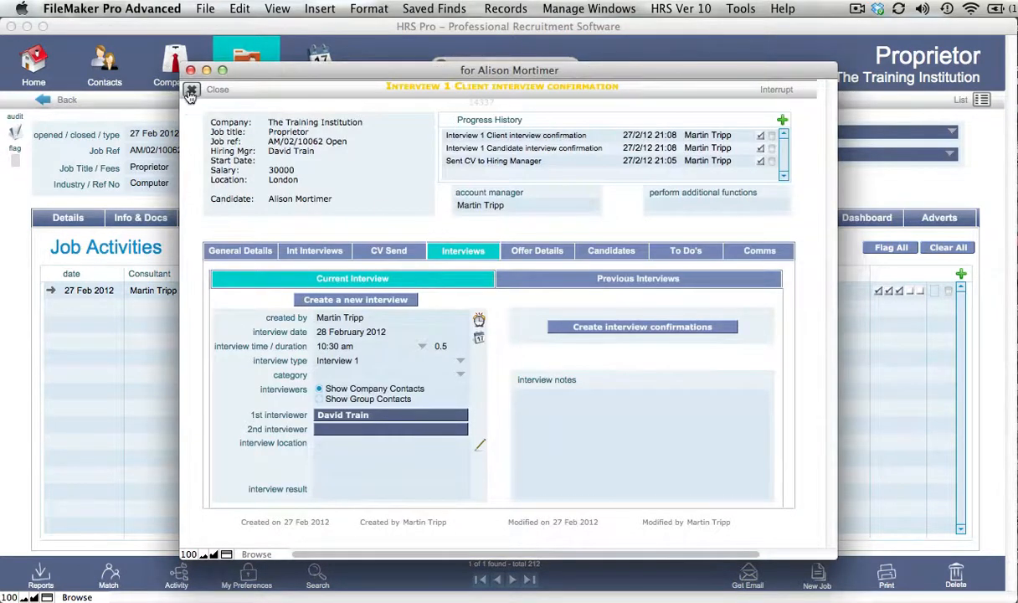
Close the activity and review the job activity and communications lists in the candidate's contact record.
{"action": "left_click", "coordinate": [191, 91]}
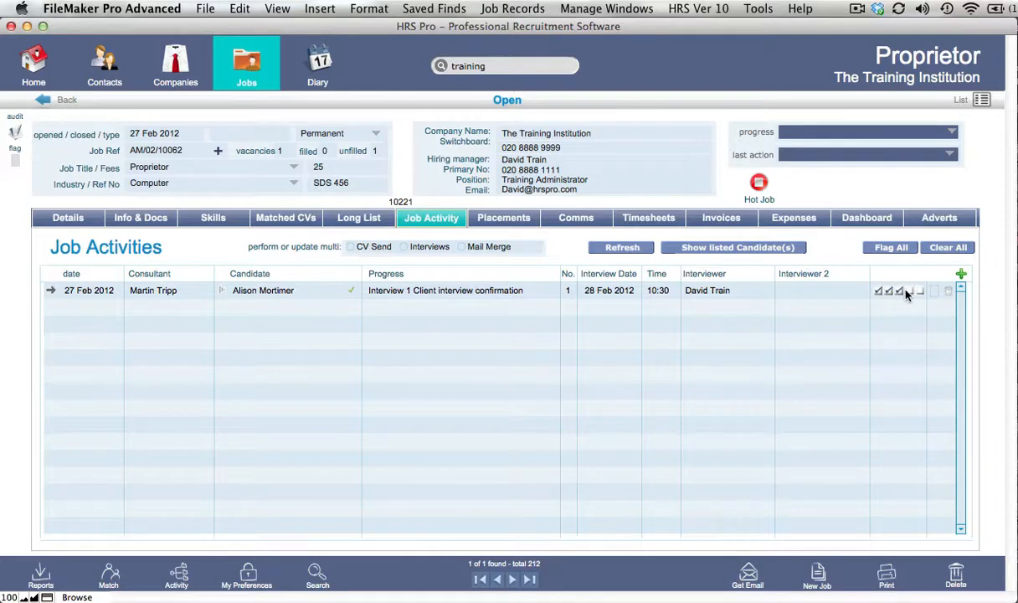
{"action": "left_click", "coordinate": [224, 292]}
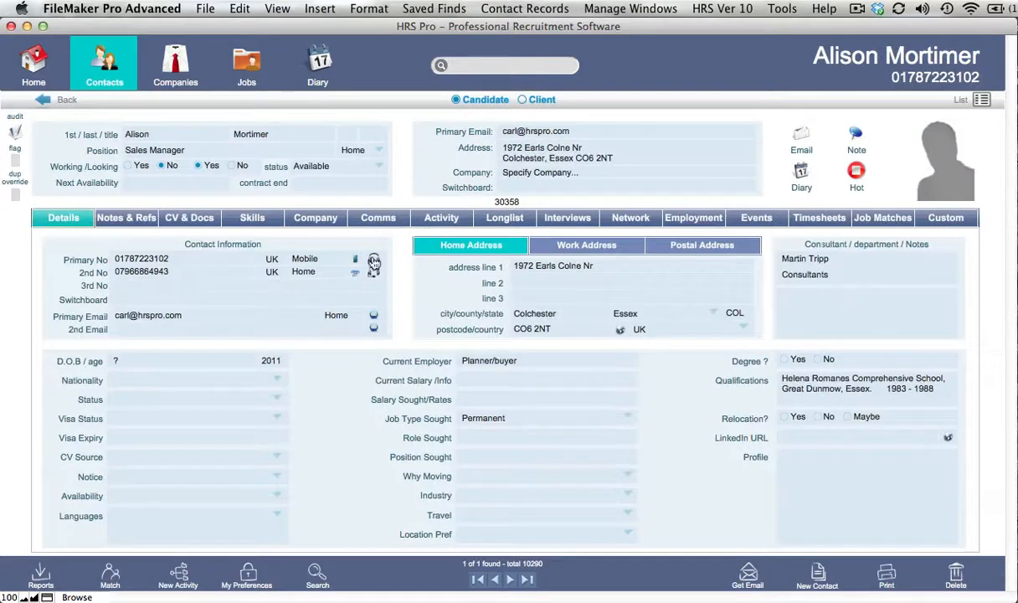
{"action": "left_click", "coordinate": [419, 216]}
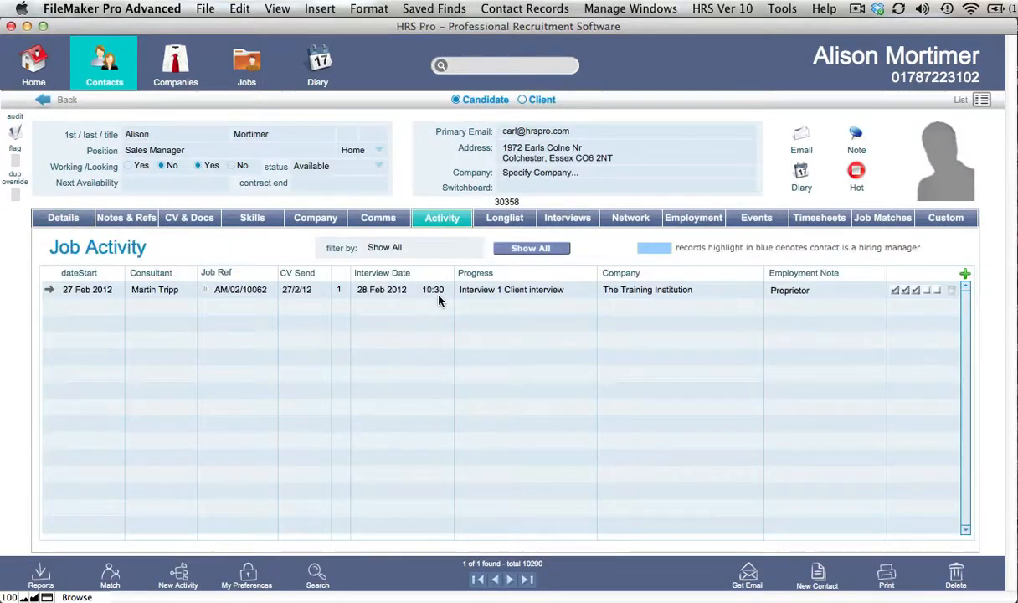
{"action": "left_click", "coordinate": [380, 220]}
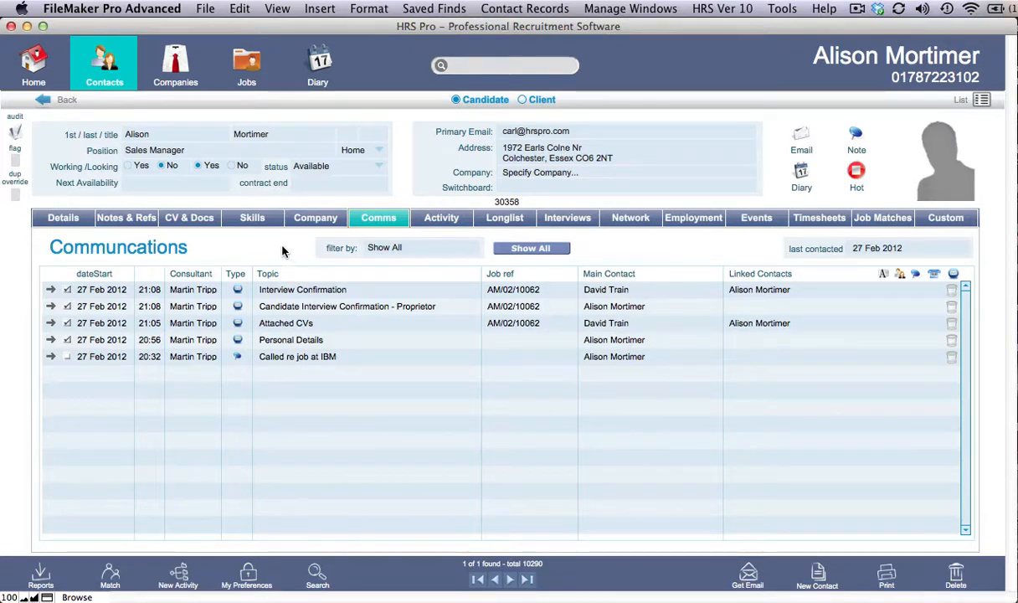
{"action": "left_click", "coordinate": [444, 217]}
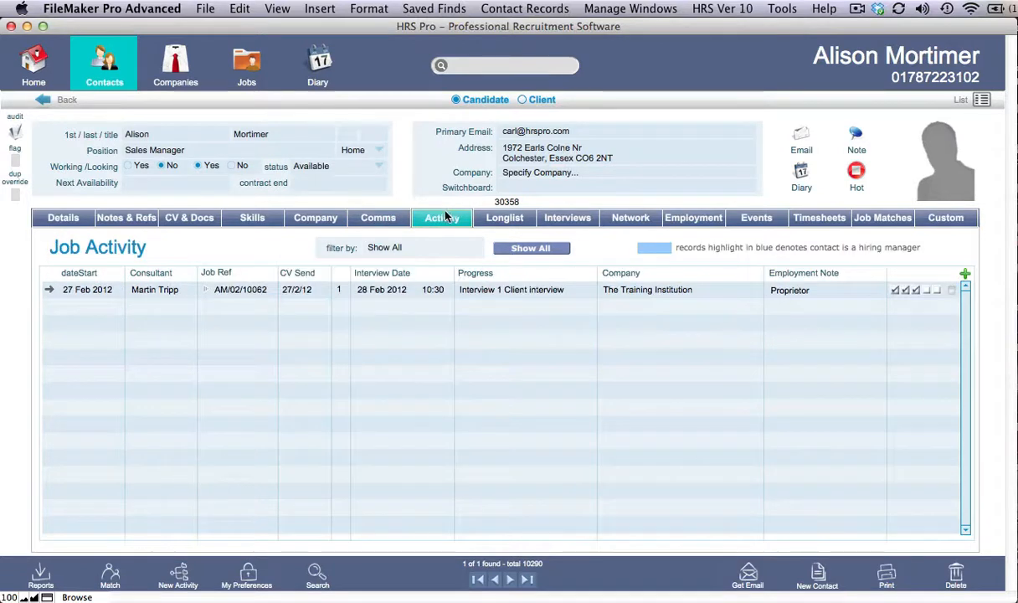
Open the job activity from the candidate's record and set the offer's start date to 29 Feb 2012.
{"action": "left_click", "coordinate": [50, 291]}
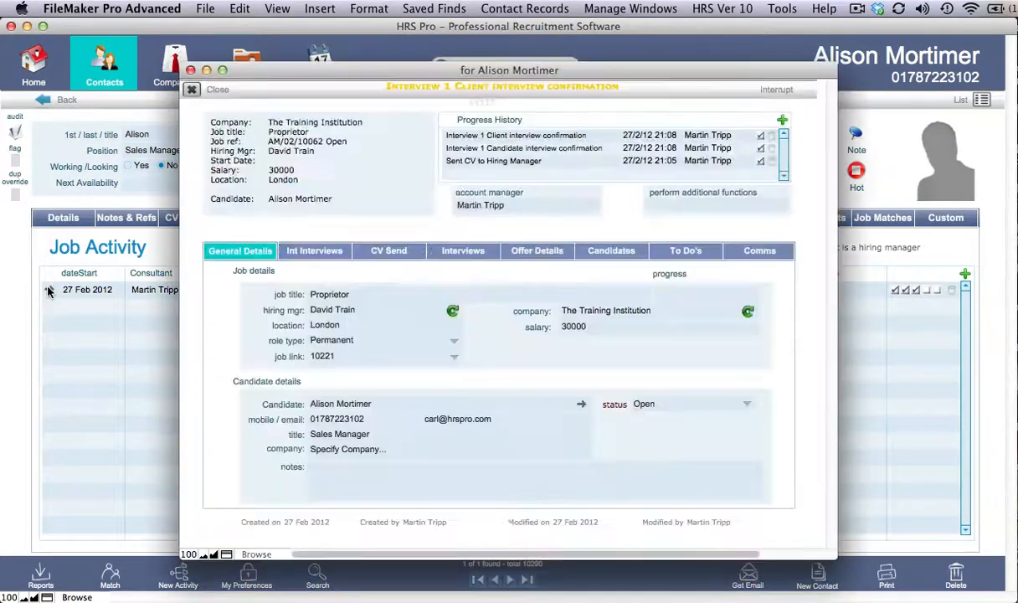
{"action": "left_click", "coordinate": [553, 253]}
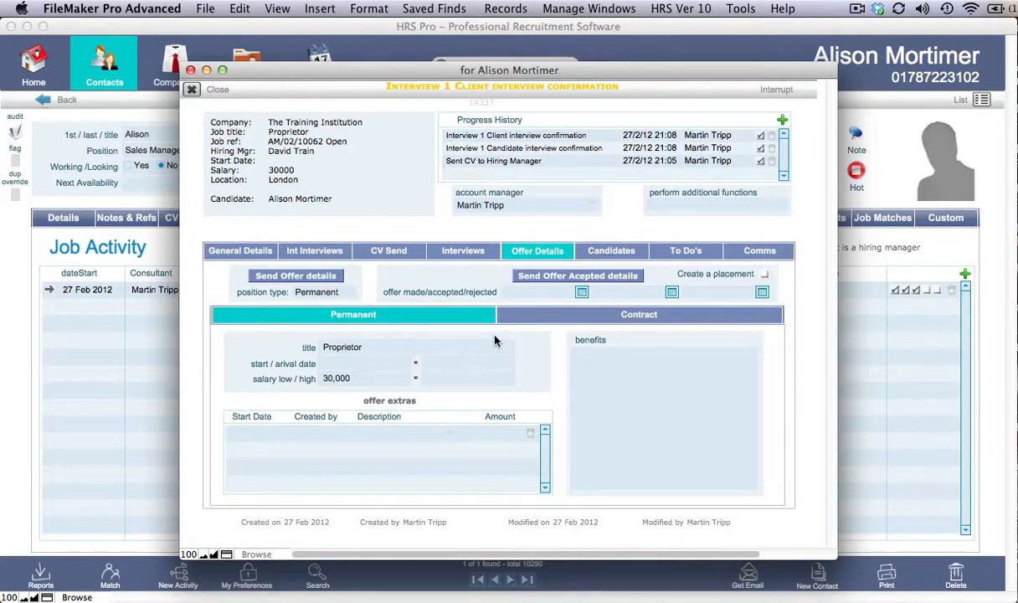
{"action": "left_click", "coordinate": [376, 362]}
{"action": "left_click", "coordinate": [402, 363]}
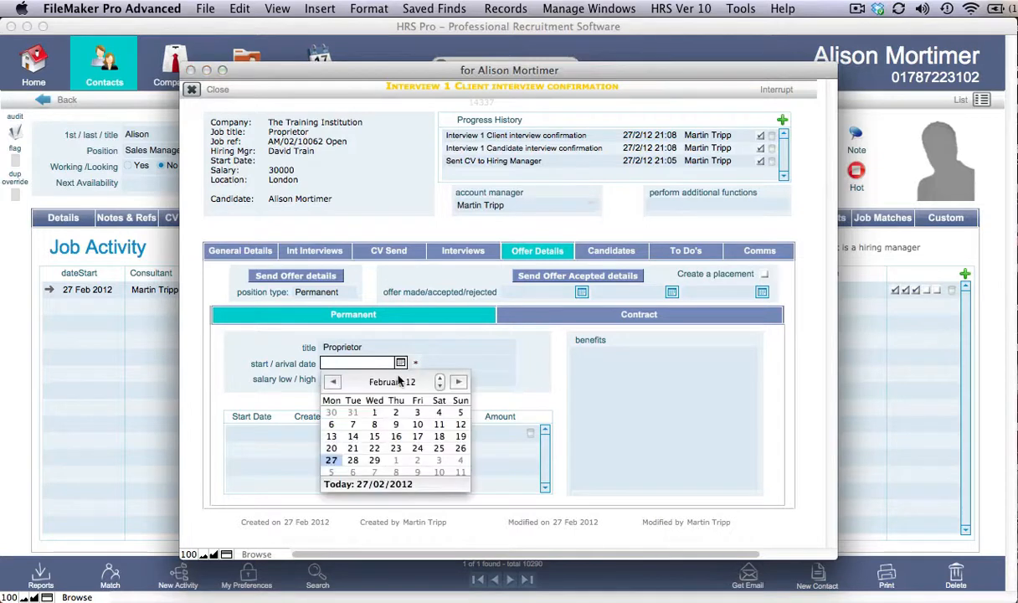
{"action": "left_click", "coordinate": [378, 458]}
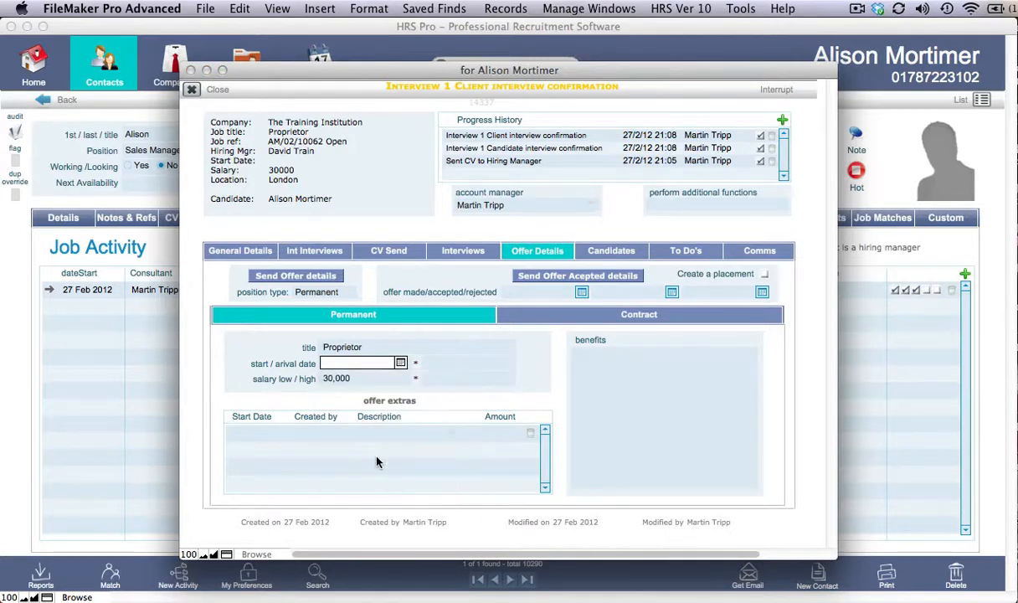
Check the permanent offer's salary field and the choices available for the offer extras description.
{"action": "left_click", "coordinate": [373, 378]}
{"action": "left_click", "coordinate": [433, 402]}
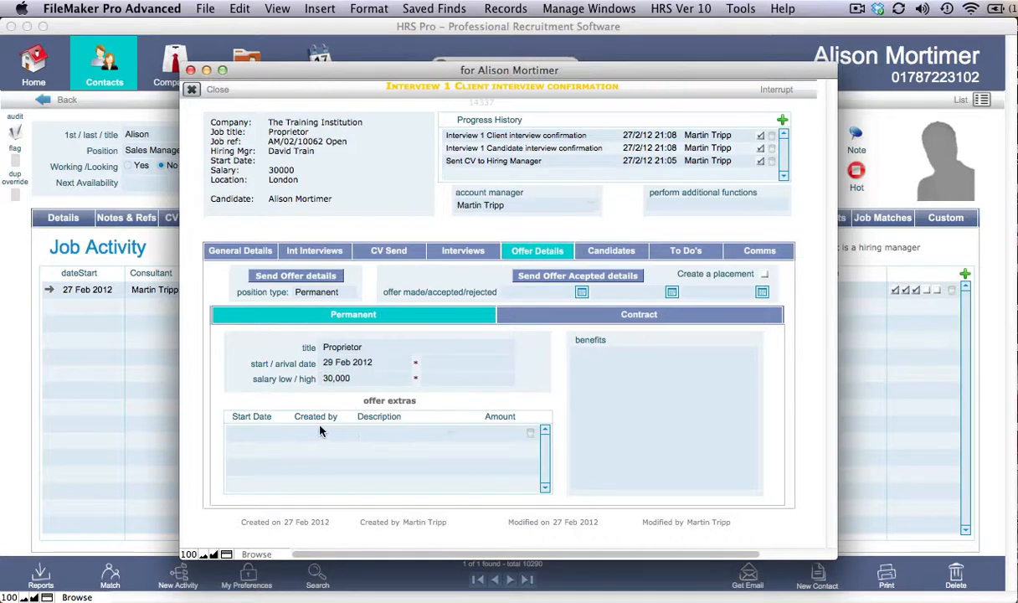
{"action": "left_click", "coordinate": [429, 433]}
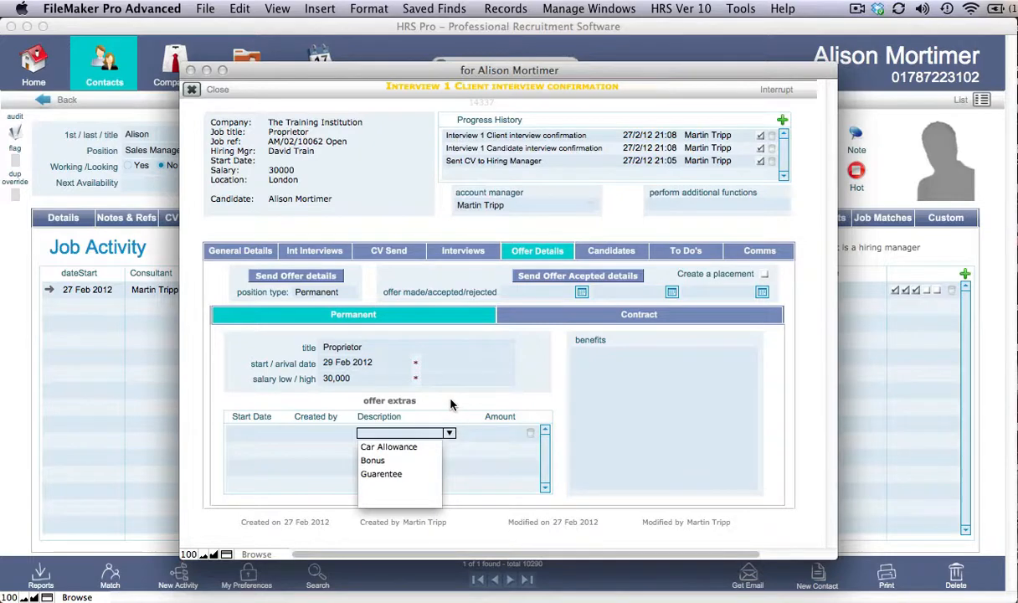
{"action": "left_click", "coordinate": [450, 404]}
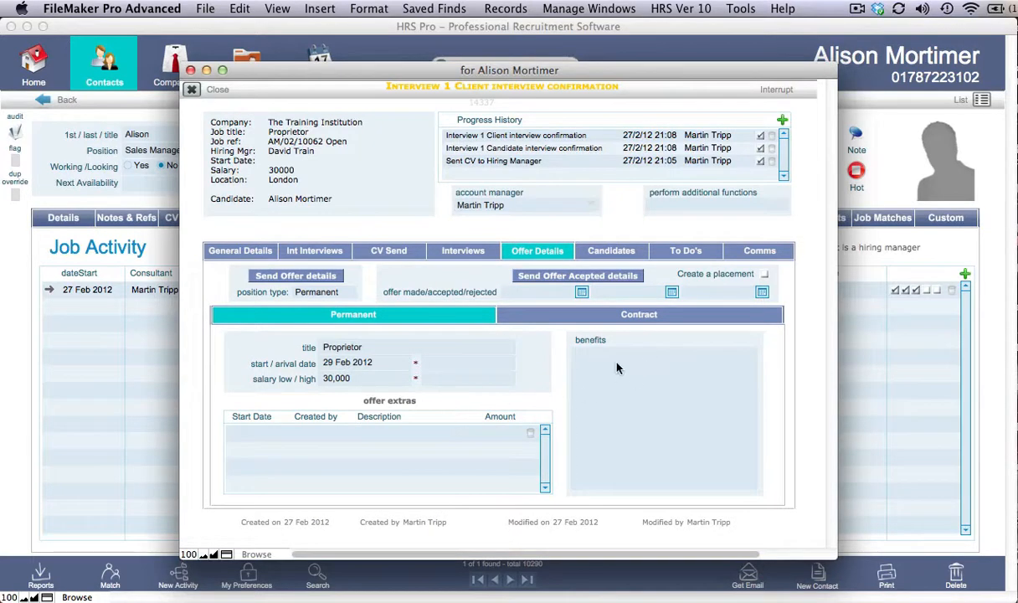
Generate the Offer Accepted Letter email to the hiring manager and send it using Mail.
{"action": "left_click", "coordinate": [613, 278]}
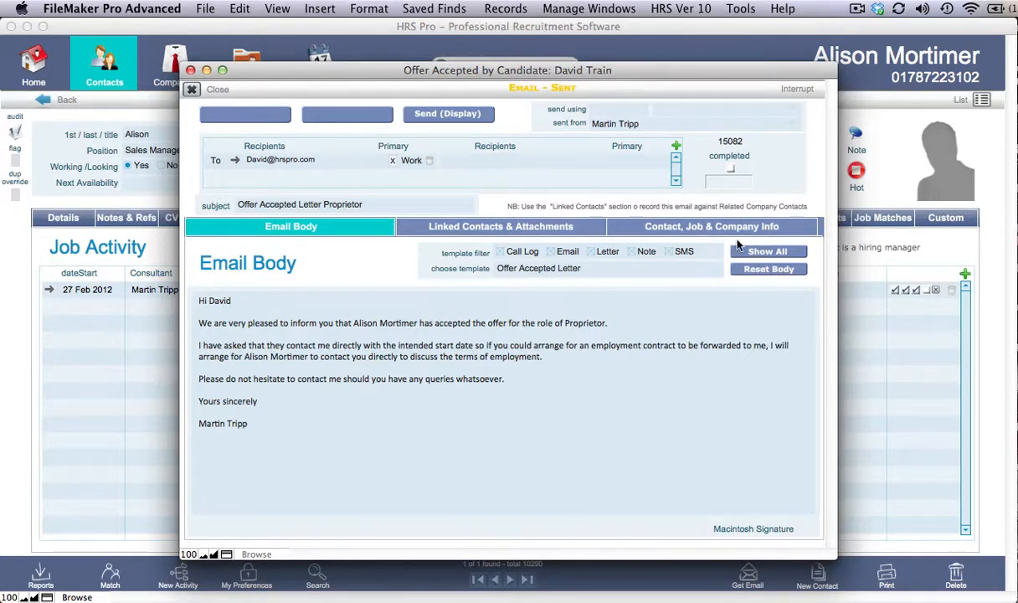
{"action": "left_click", "coordinate": [621, 109]}
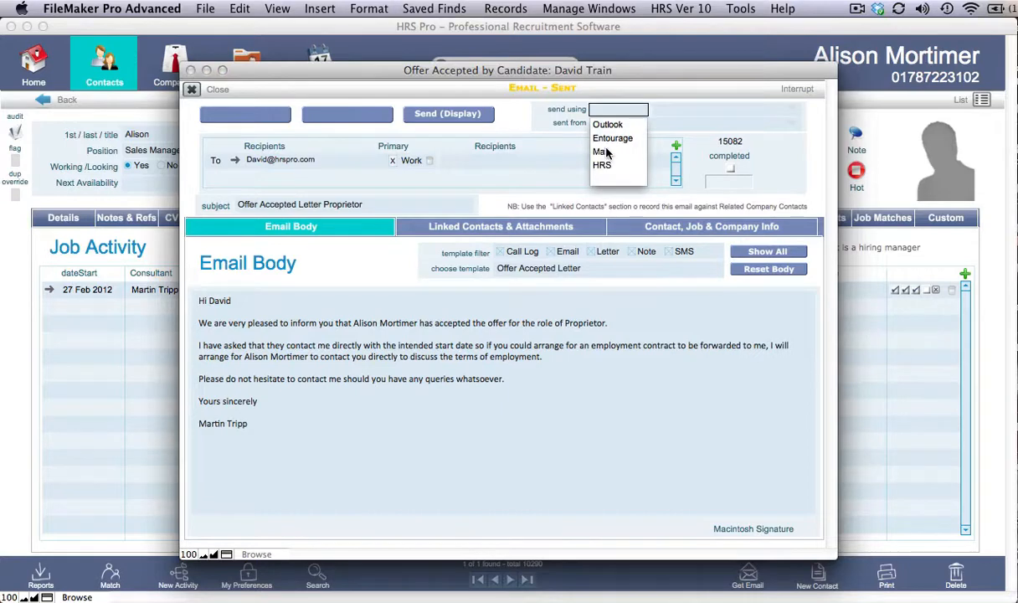
{"action": "left_click", "coordinate": [605, 152]}
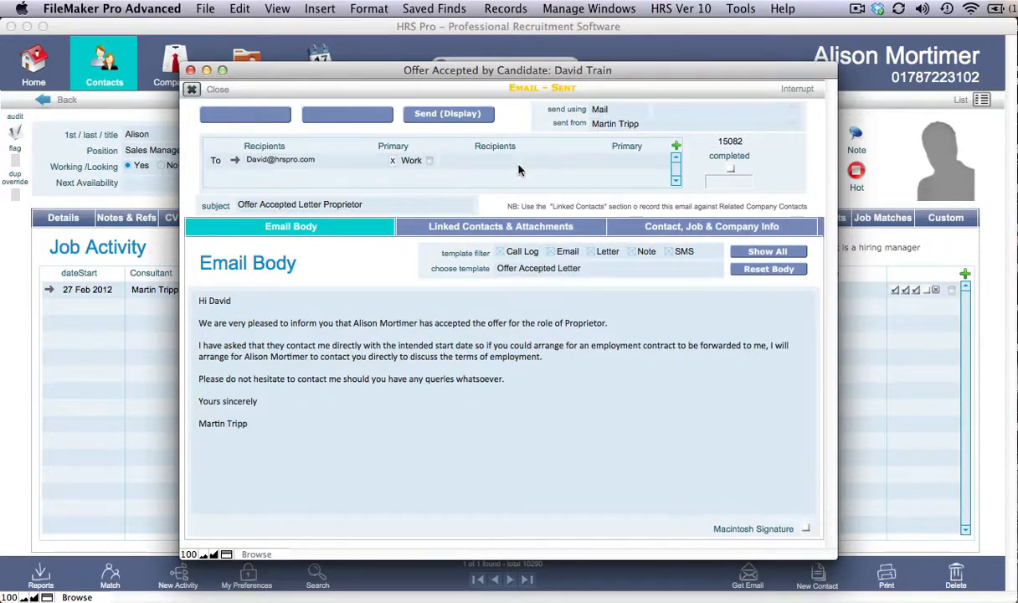
{"action": "left_click", "coordinate": [460, 118]}
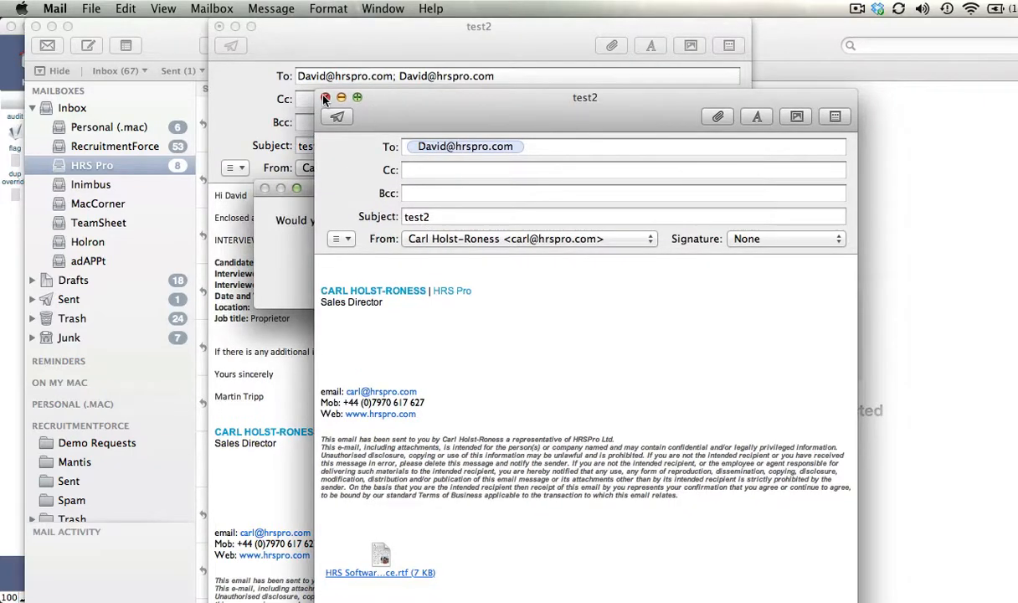
Close the open test2 message windows in Mail and switch back to FileMaker Pro.
{"action": "left_click", "coordinate": [325, 98]}
{"action": "left_click", "coordinate": [219, 26]}
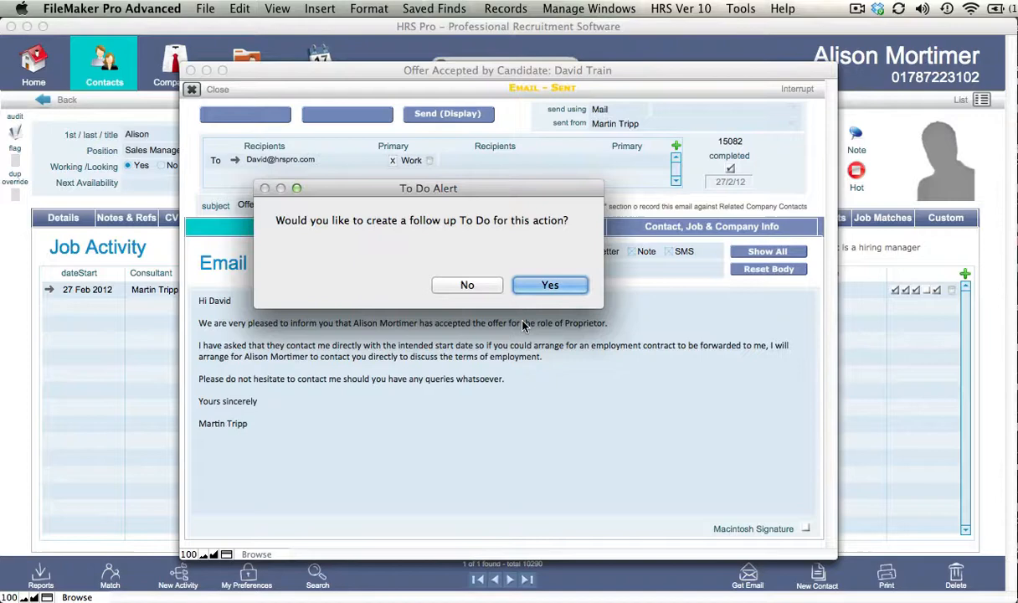
{"action": "left_click", "coordinate": [452, 272]}
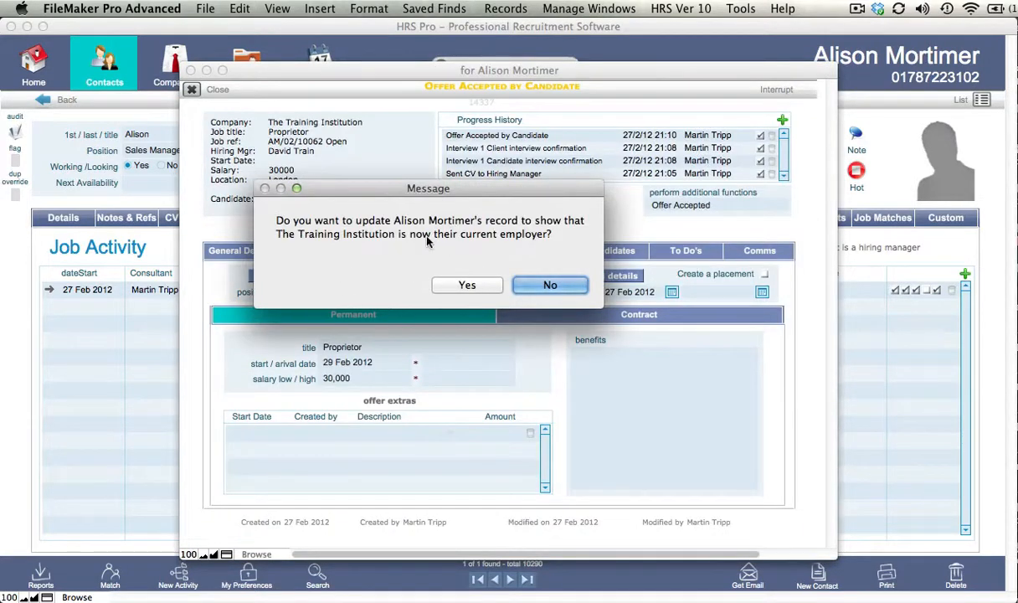
Decline updating the candidate's current employer, and agree to set the progress to Offer Accepted and create the placement.
{"action": "left_click_drag", "start_coordinate": [348, 185], "coordinate": [345, 175]}
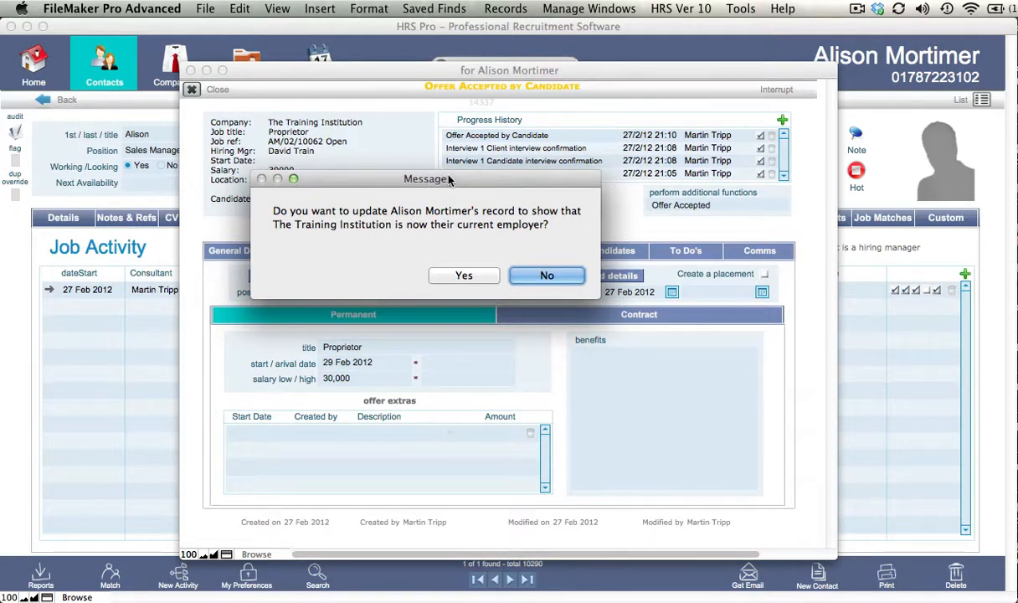
{"action": "left_click_drag", "start_coordinate": [459, 180], "coordinate": [446, 170]}
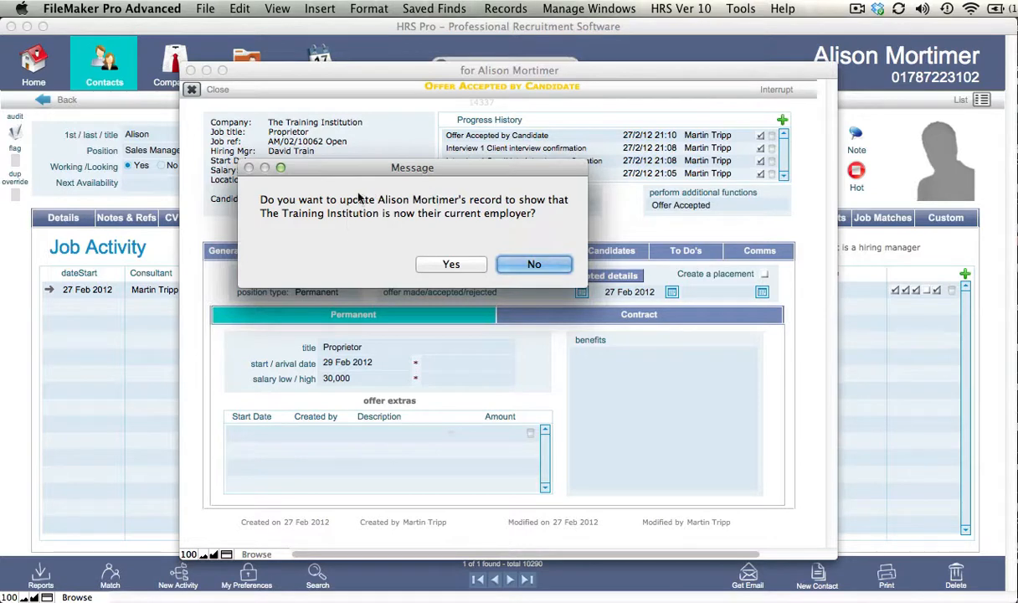
{"action": "left_click_drag", "start_coordinate": [354, 166], "coordinate": [361, 166]}
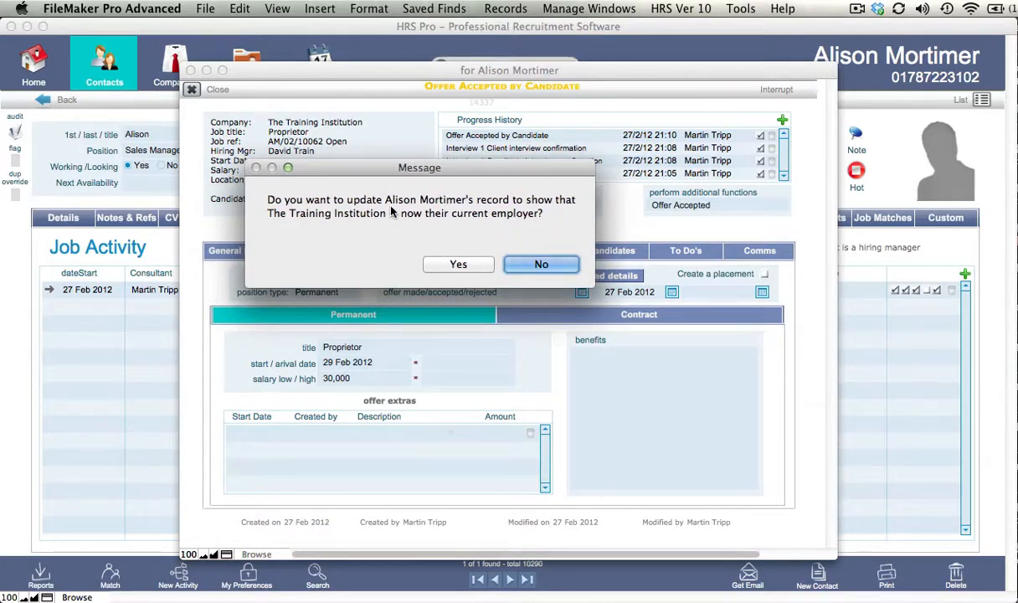
{"action": "left_click", "coordinate": [536, 265]}
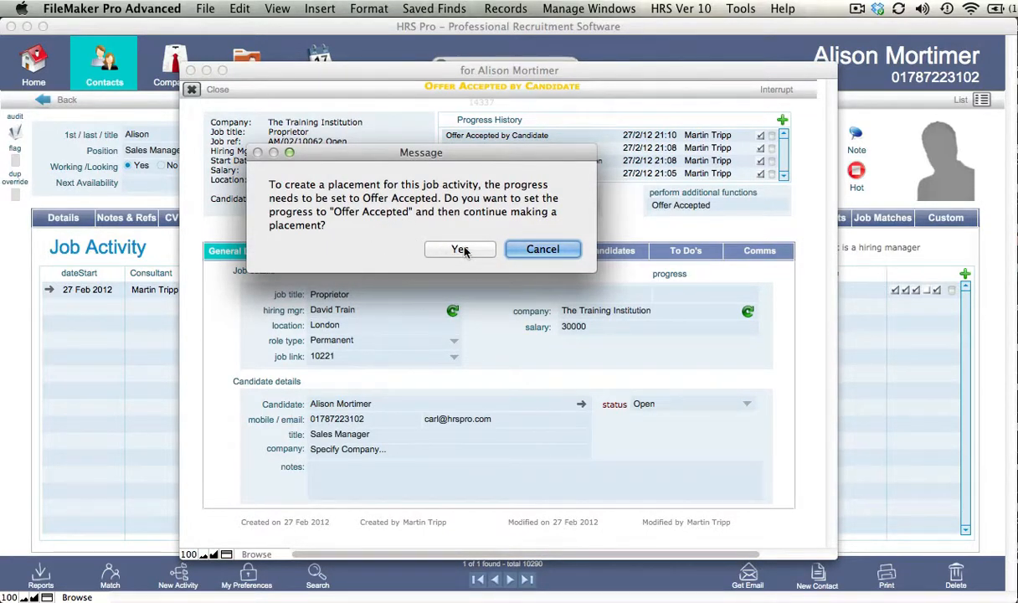
{"action": "left_click", "coordinate": [456, 249]}
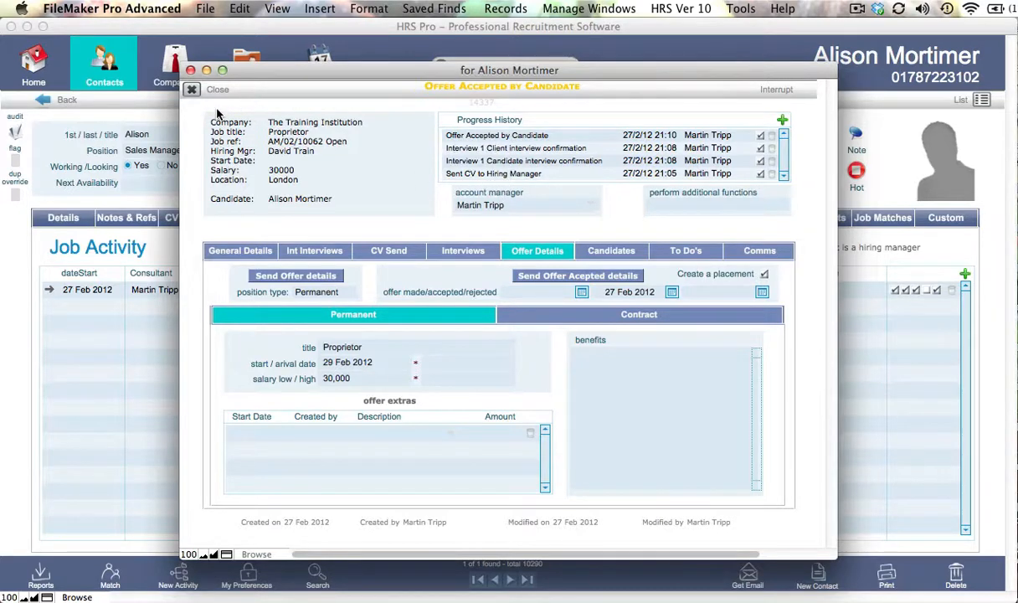
Close the job activity and check the candidate's contact details and job activity list.
{"action": "left_click", "coordinate": [192, 91]}
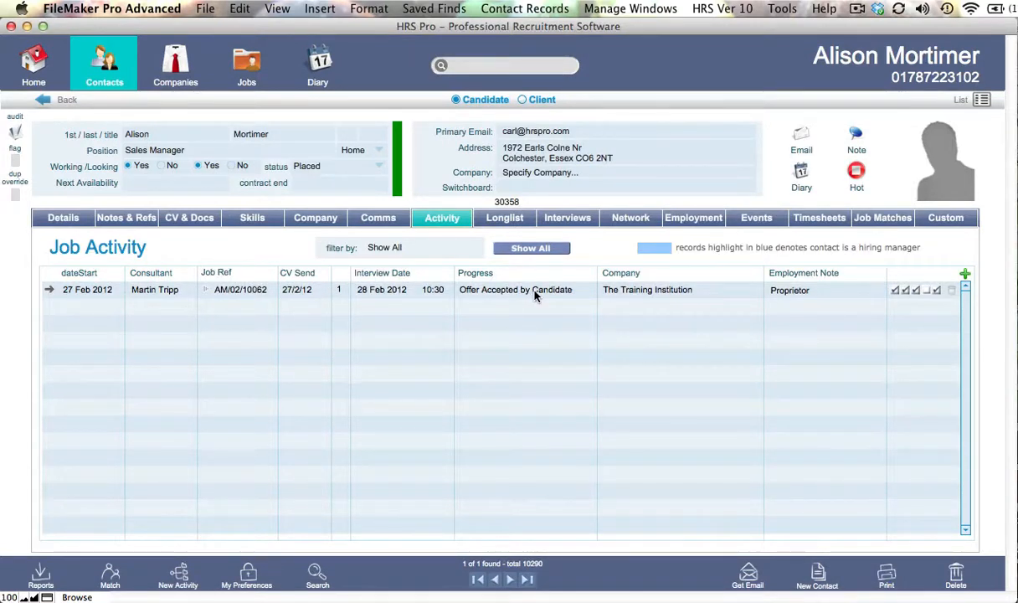
{"action": "left_click", "coordinate": [63, 219]}
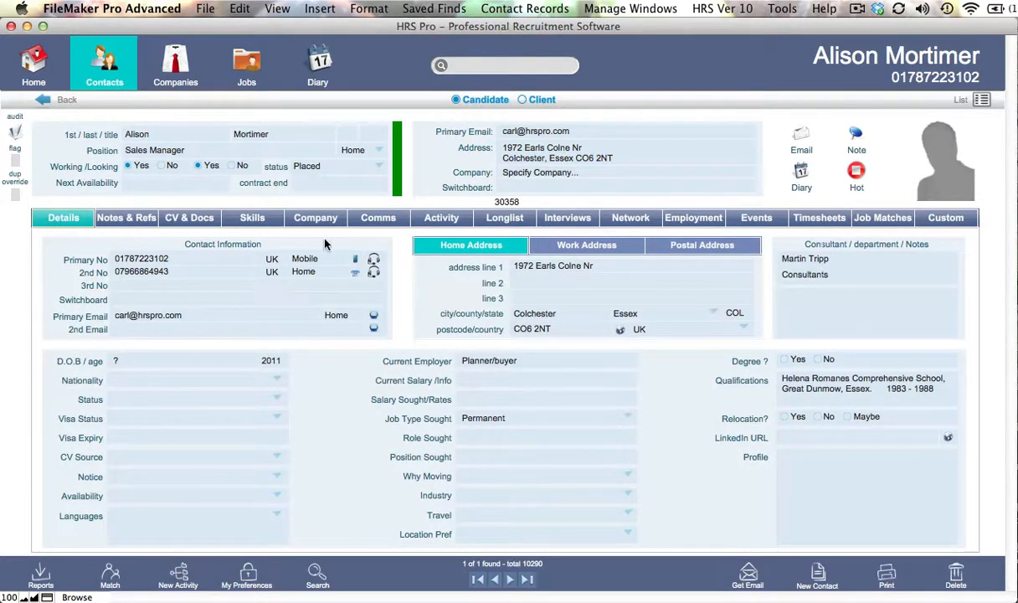
{"action": "left_click", "coordinate": [439, 217]}
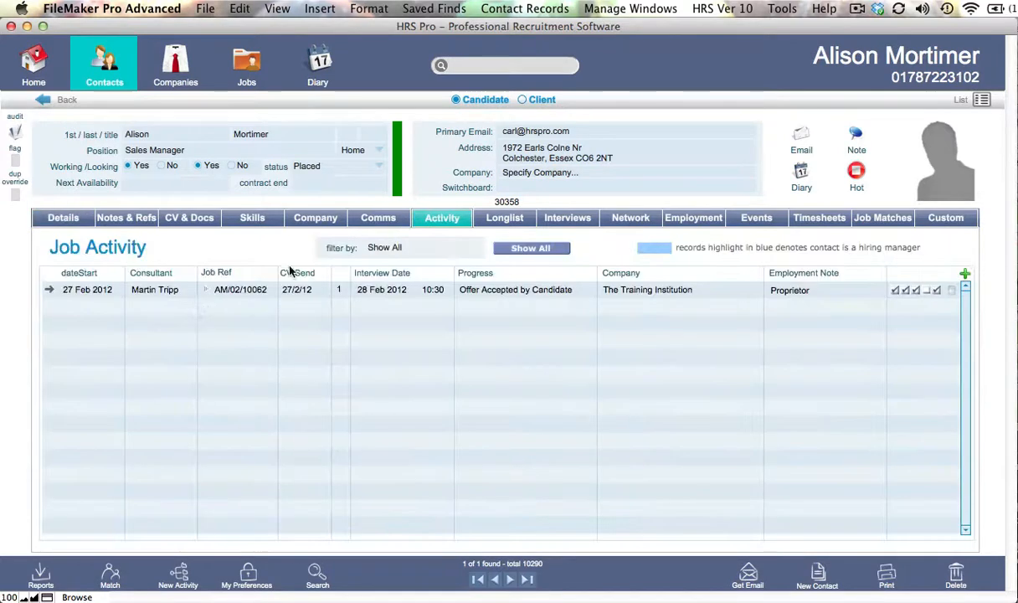
Open the linked Proprietor job from the candidate's activity, check its job activities, and set the job status to Closed.
{"action": "left_click", "coordinate": [209, 290]}
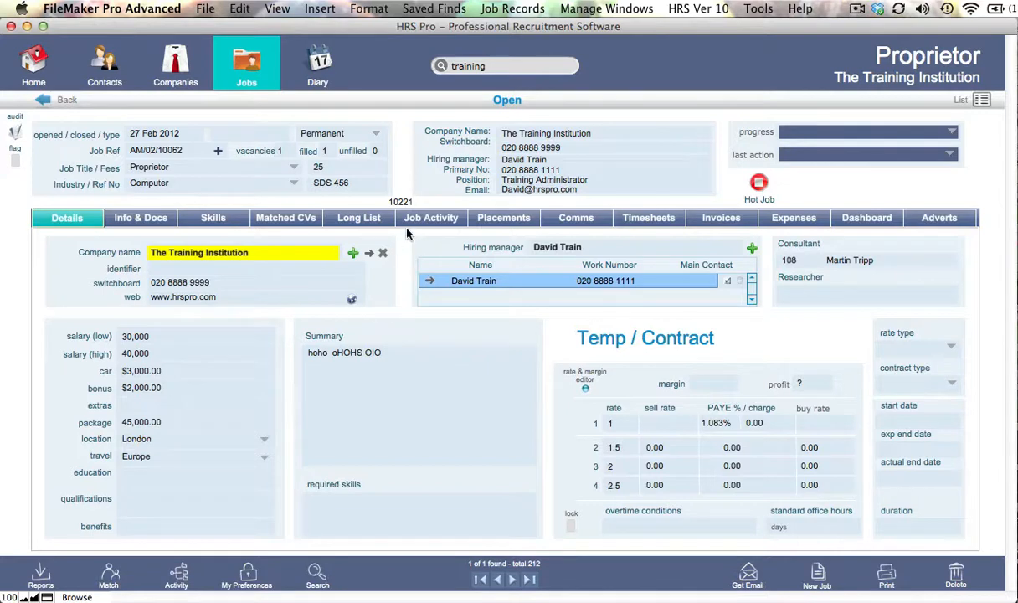
{"action": "left_click", "coordinate": [458, 219]}
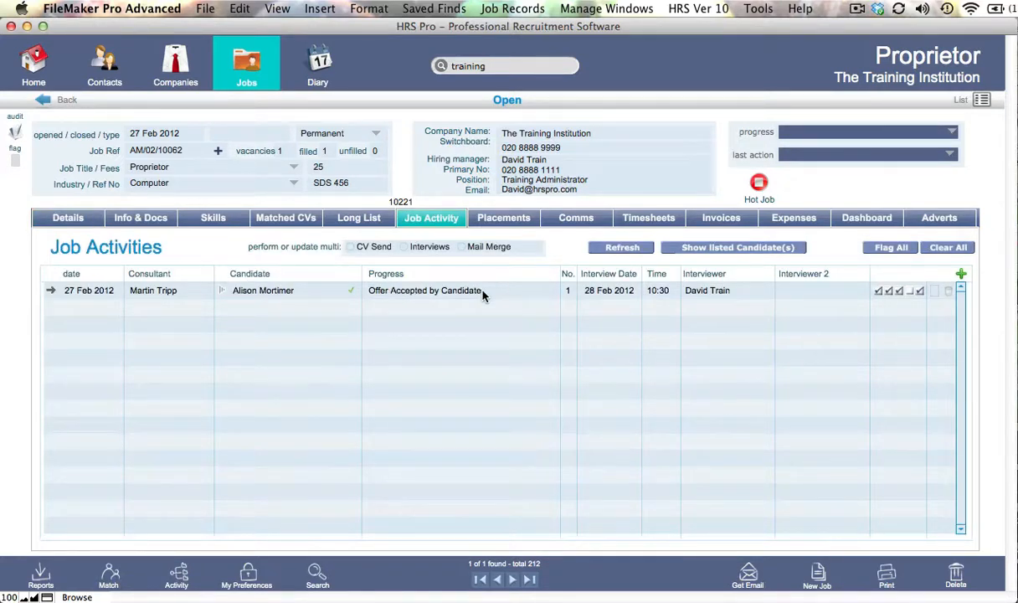
{"action": "left_click", "coordinate": [511, 100]}
{"action": "left_click", "coordinate": [496, 137]}
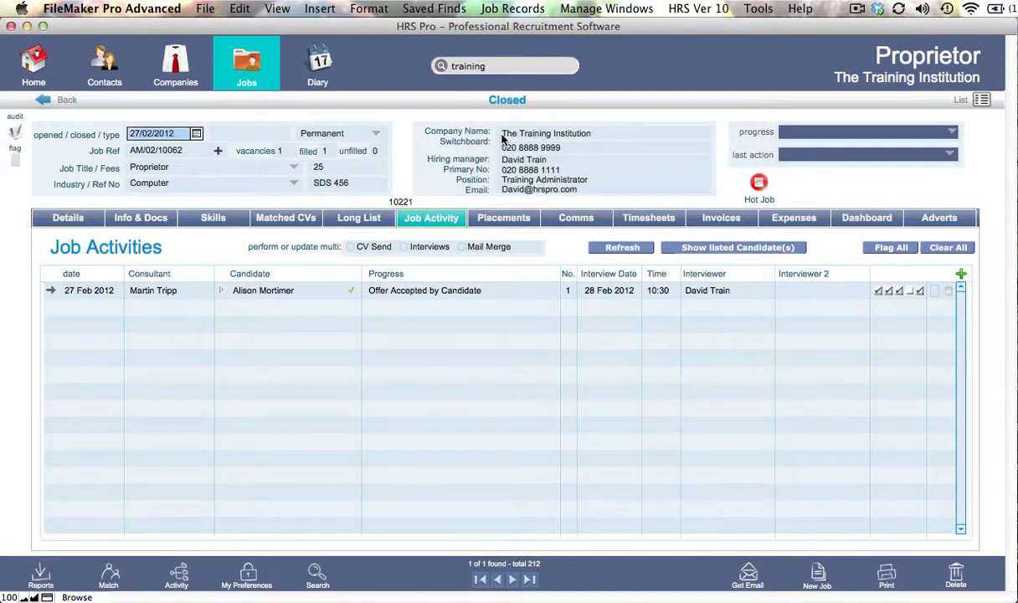
{"action": "left_click", "coordinate": [398, 107]}
Open the candidate's permanent placement from the job's placements and review its placement, invoice and retainer details.
{"action": "left_click", "coordinate": [511, 218]}
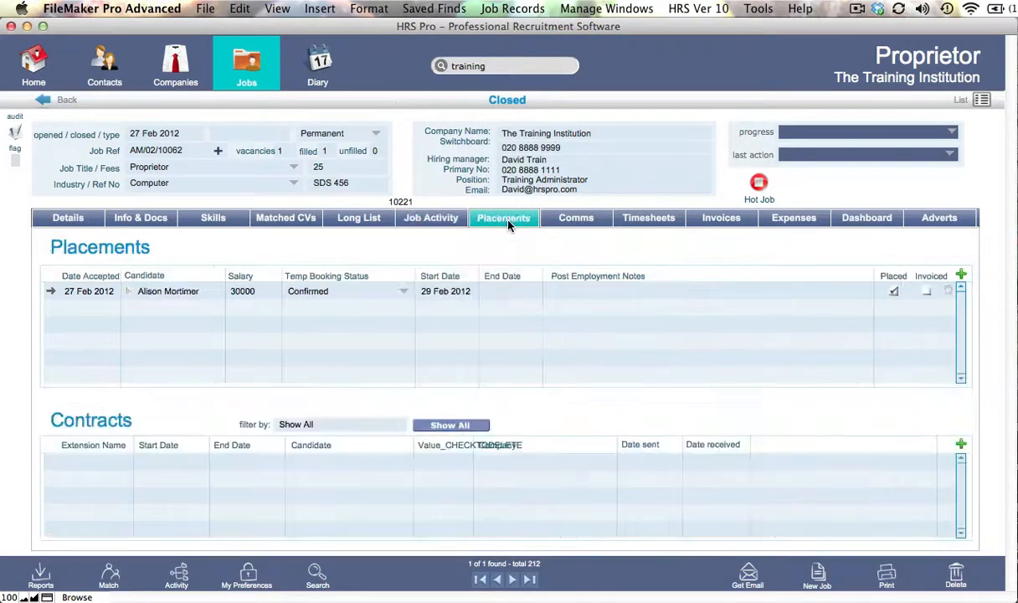
{"action": "left_click", "coordinate": [176, 293]}
{"action": "left_click", "coordinate": [212, 251]}
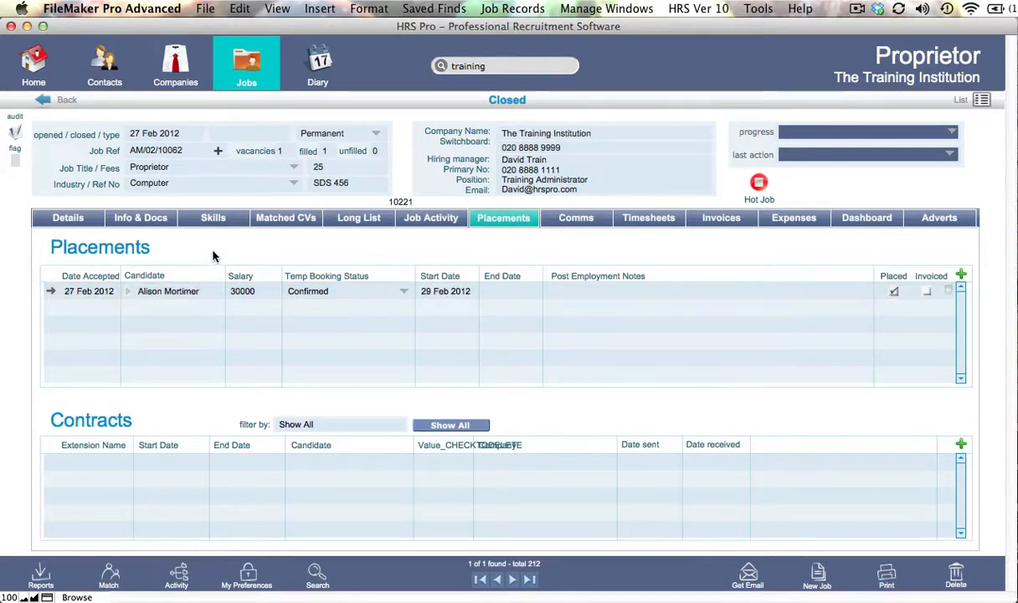
{"action": "left_click", "coordinate": [894, 293]}
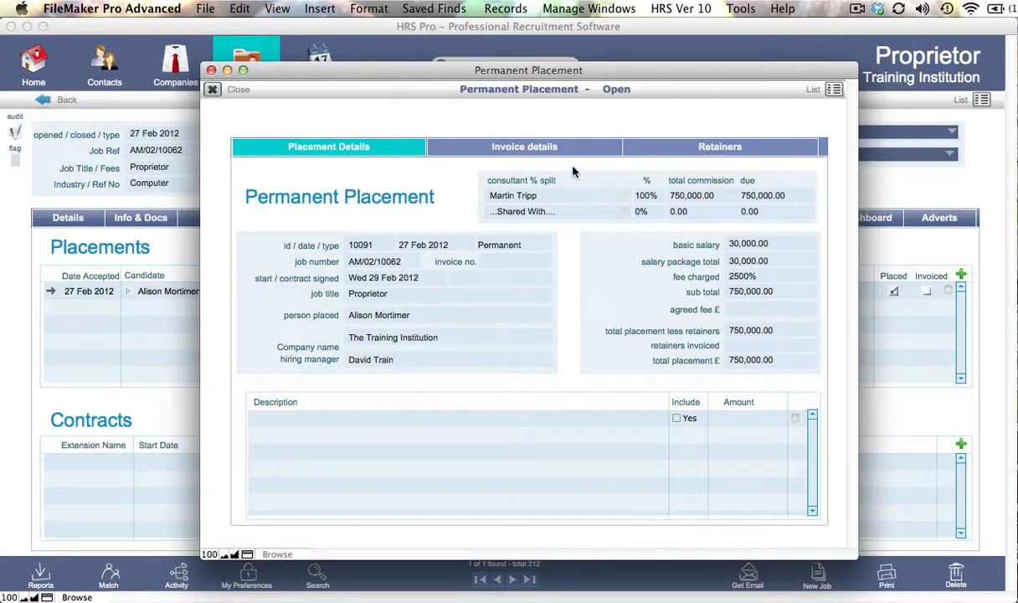
{"action": "left_click", "coordinate": [543, 147]}
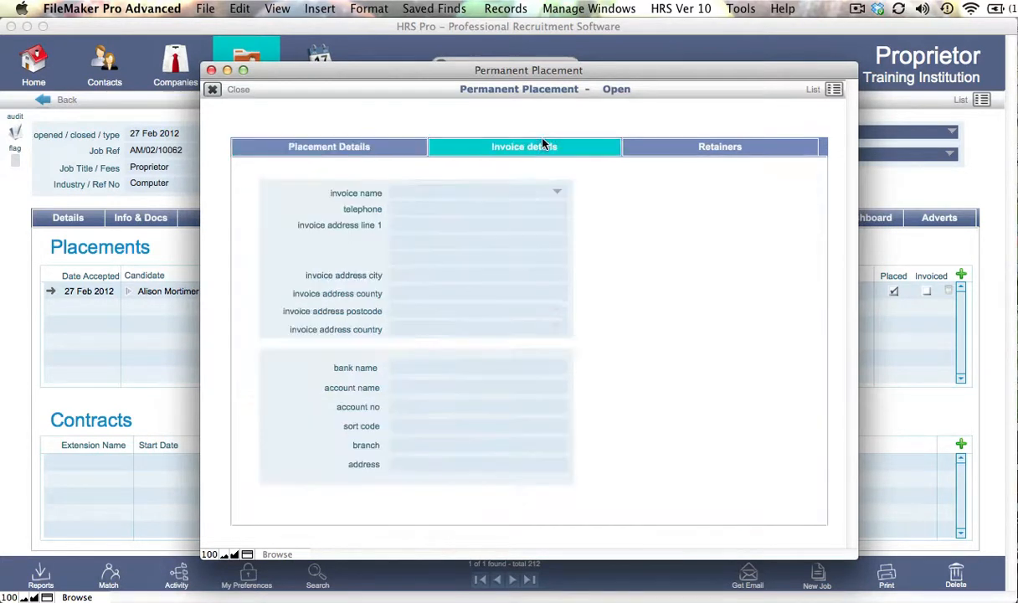
{"action": "left_click", "coordinate": [697, 150]}
{"action": "left_click", "coordinate": [569, 142]}
{"action": "left_click", "coordinate": [372, 149]}
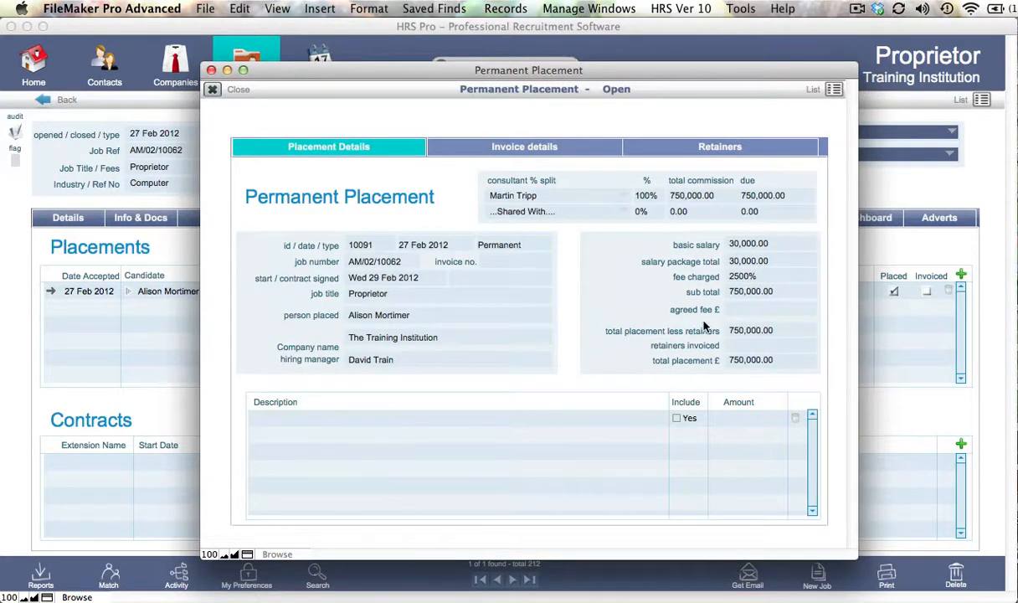
Set the placement's fee charged to 25% and share the commission 50% each with the last consultant listed.
{"action": "left_click", "coordinate": [748, 280]}
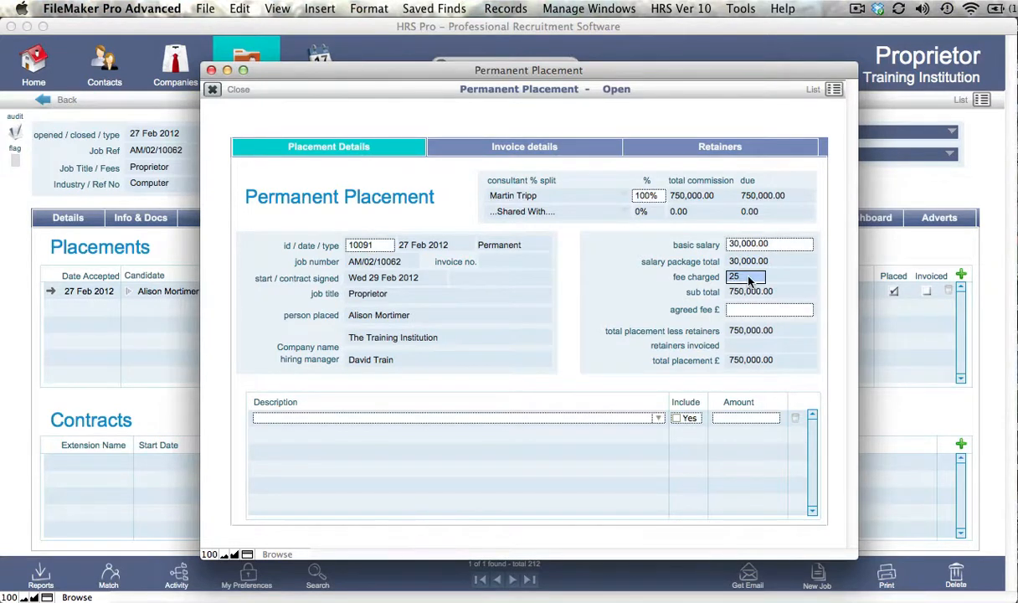
{"action": "left_click", "coordinate": [597, 269]}
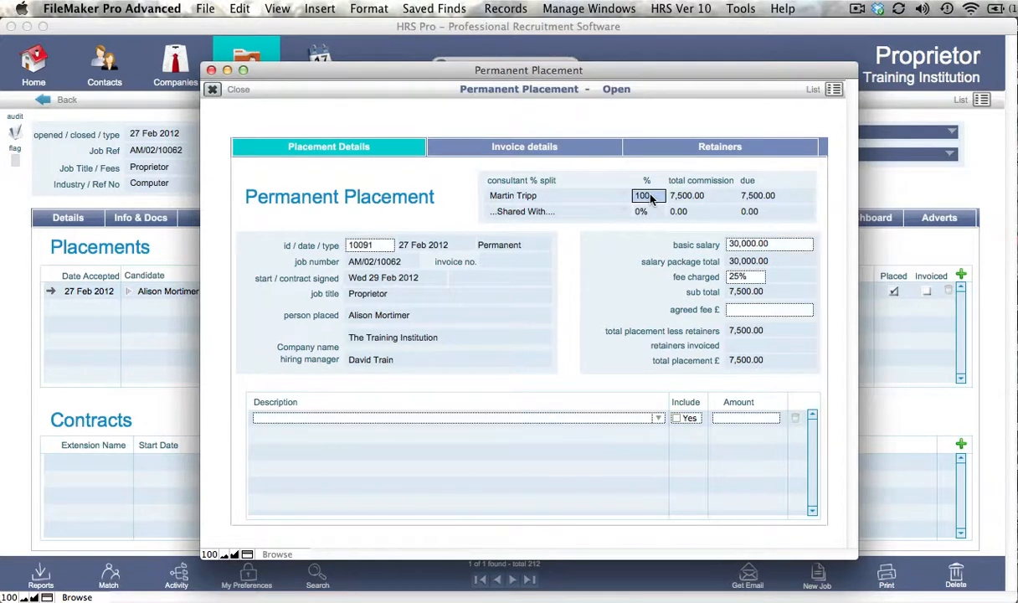
{"action": "left_click", "coordinate": [624, 212]}
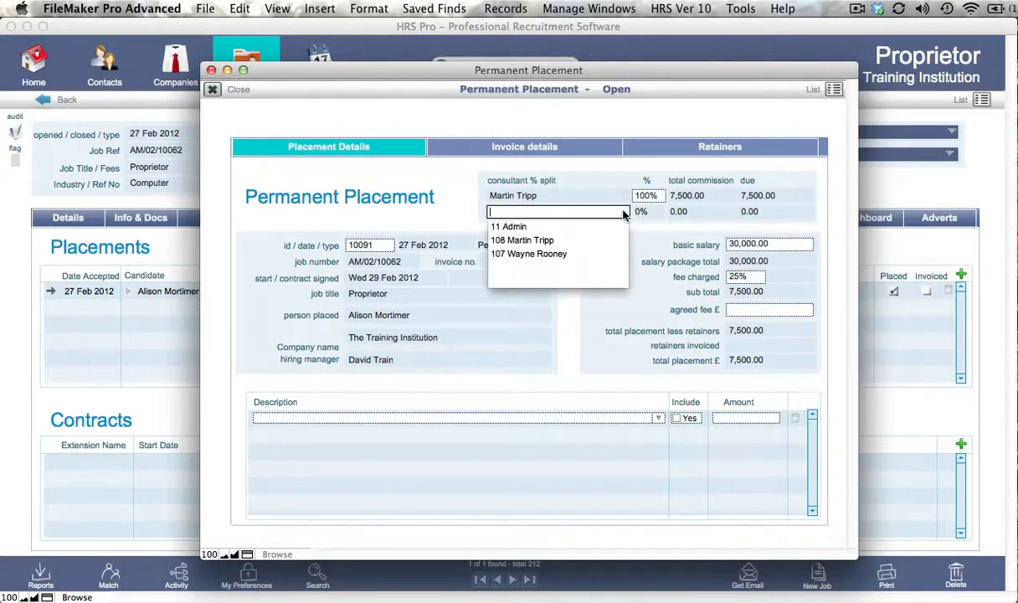
{"action": "left_click", "coordinate": [533, 253]}
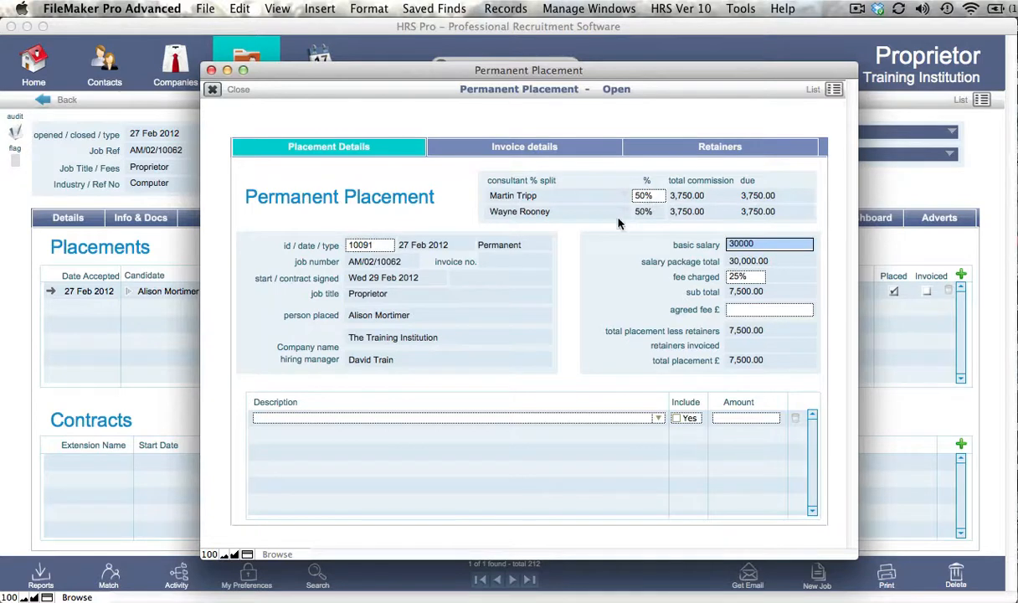
{"action": "left_click", "coordinate": [618, 224]}
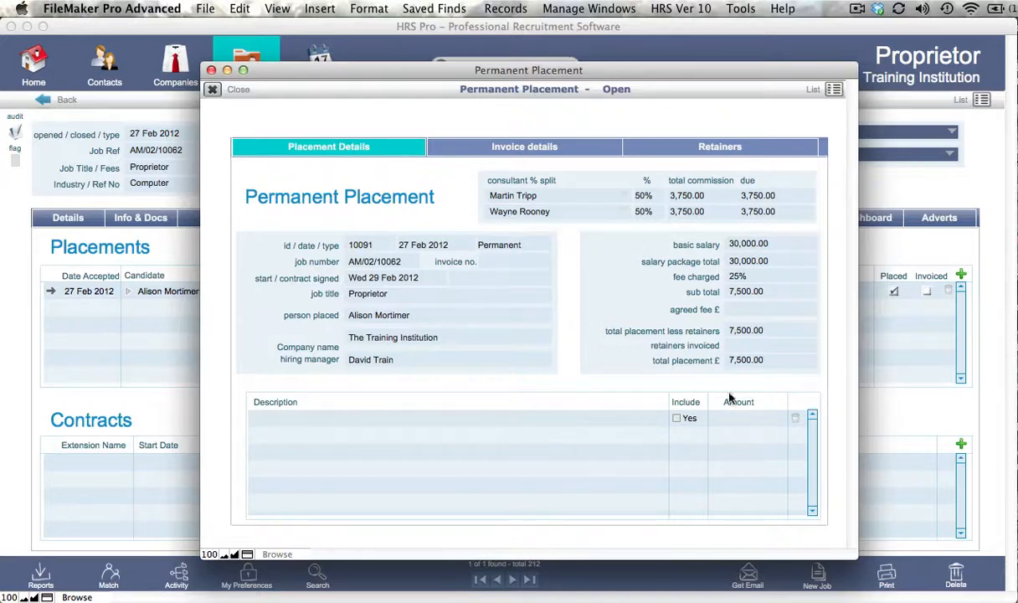
Close the placement and review the job's details and communications history.
{"action": "left_click", "coordinate": [211, 91]}
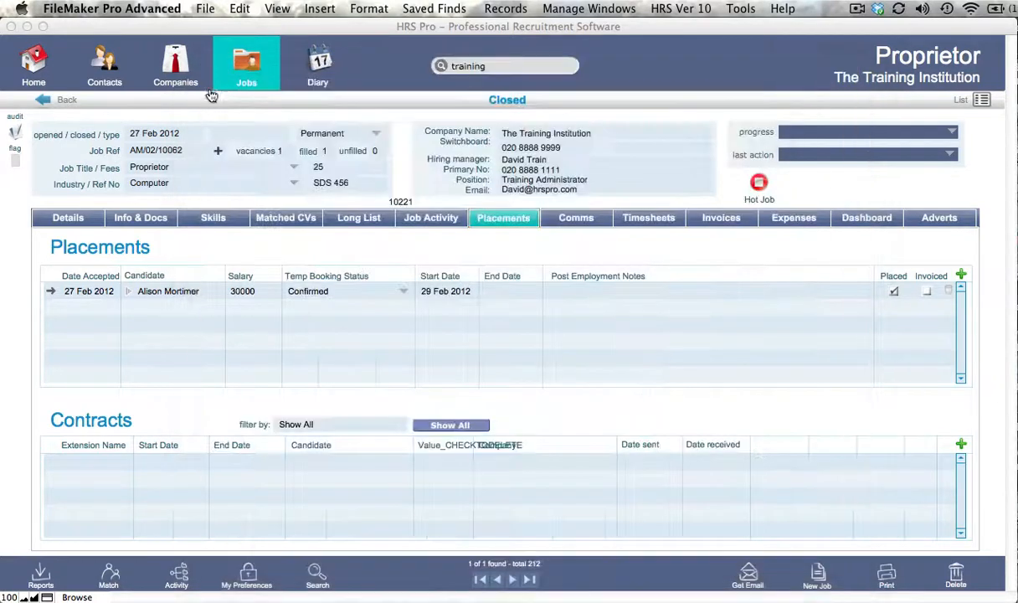
{"action": "left_click", "coordinate": [67, 216]}
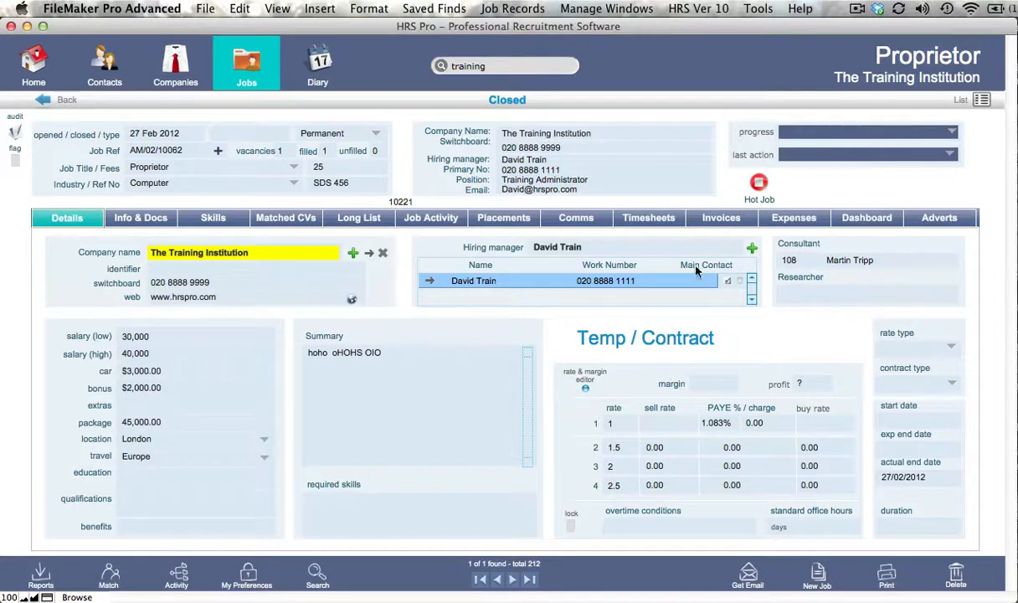
{"action": "left_click", "coordinate": [555, 213]}
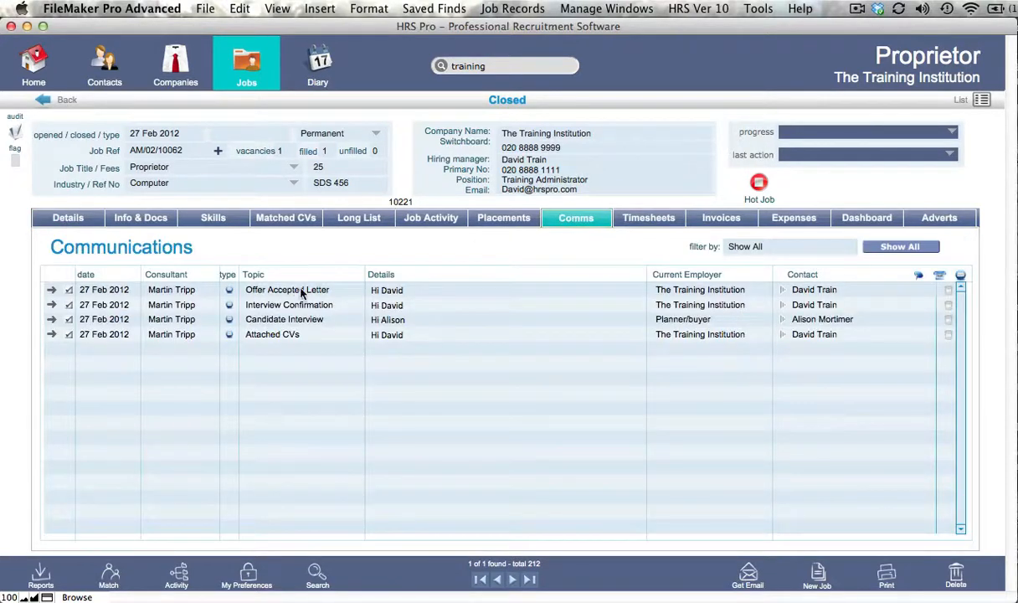